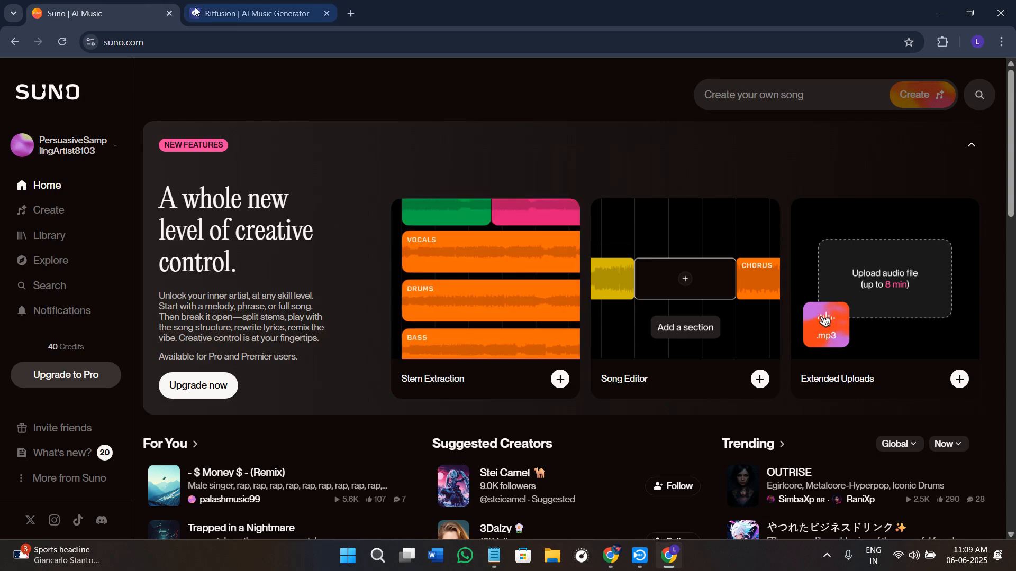
Compare Suno's home page and its Best of v4.5 and Now in Motion songs with Riffusion's featured songs.
click(254, 14)
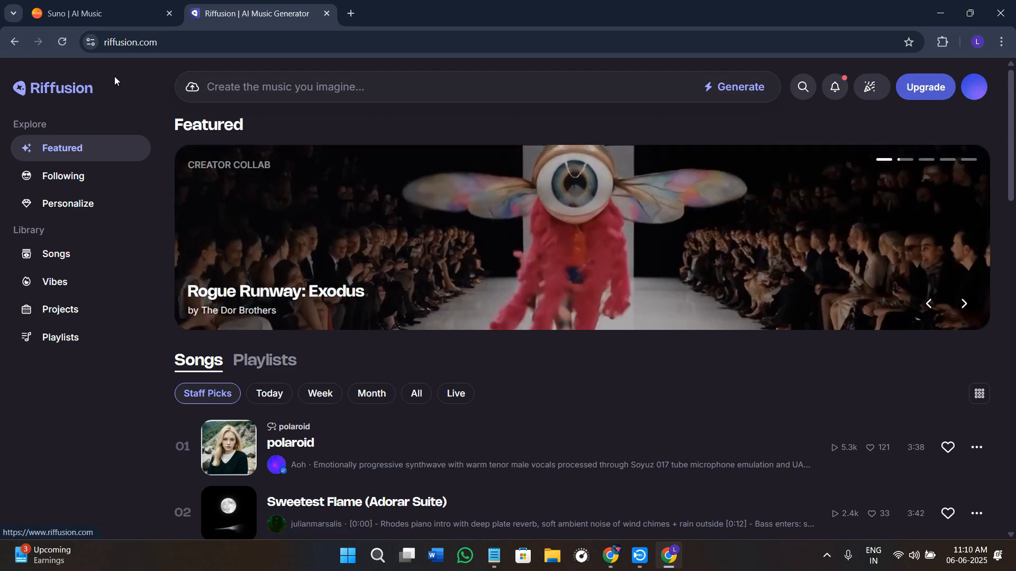
click(88, 25)
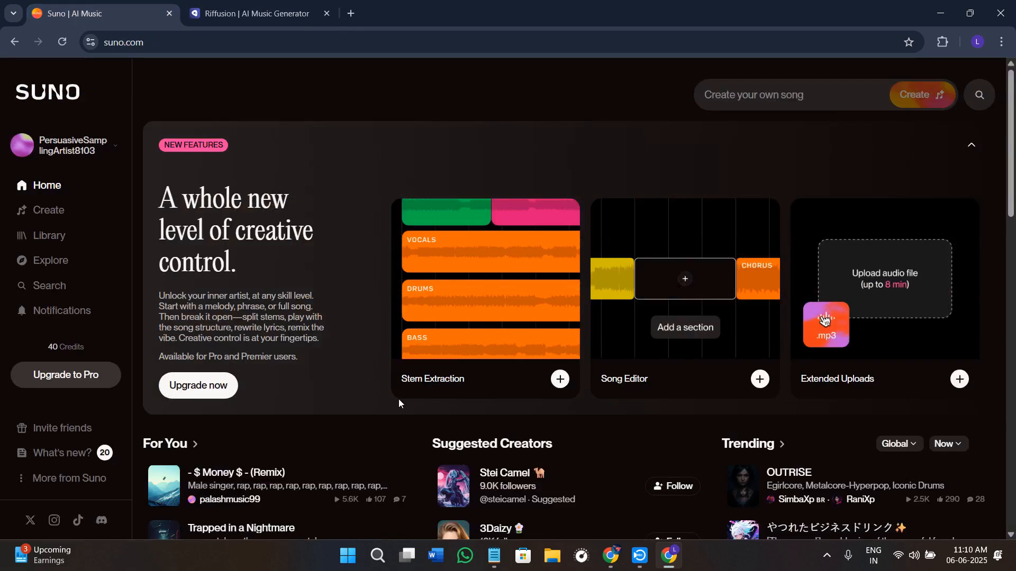
scroll(398, 399, down, 10)
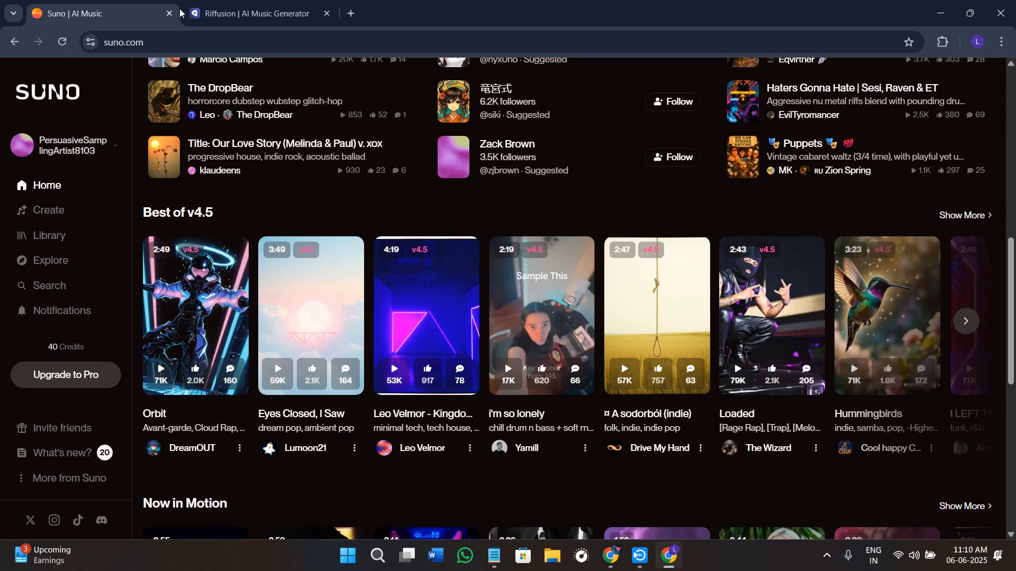
click(251, 8)
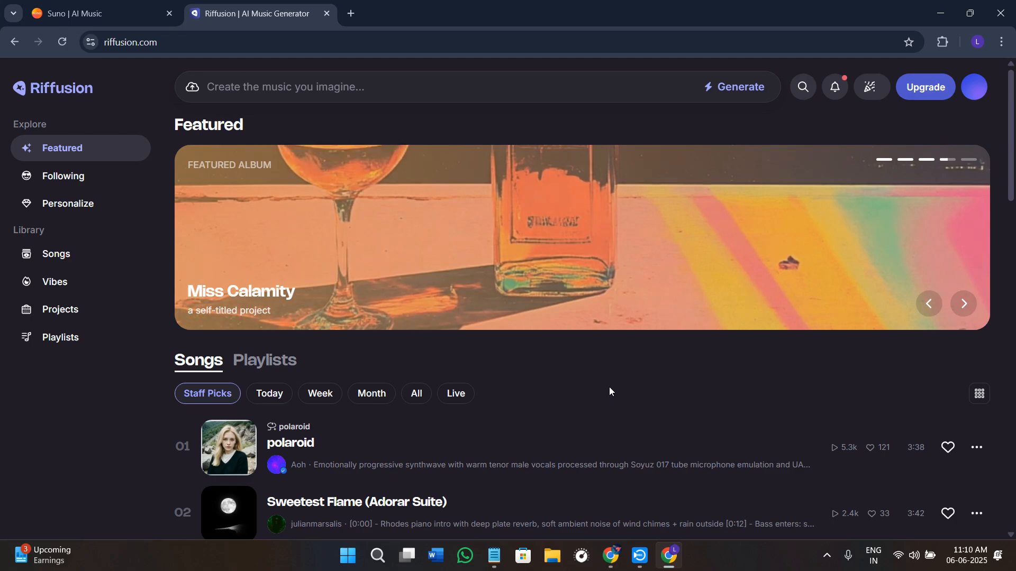
scroll(605, 434, down, 4)
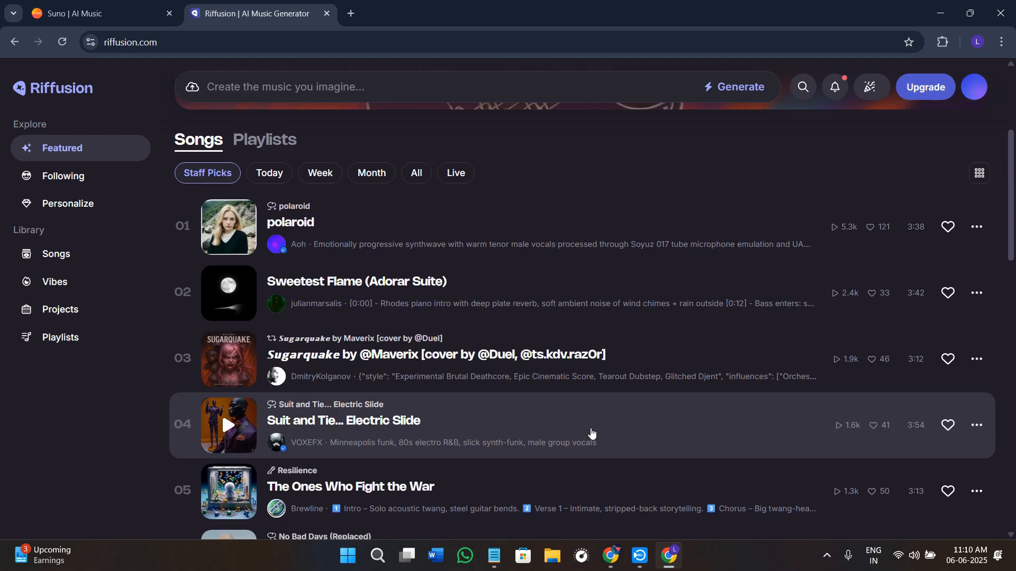
click(66, 12)
mouse_move(343, 345)
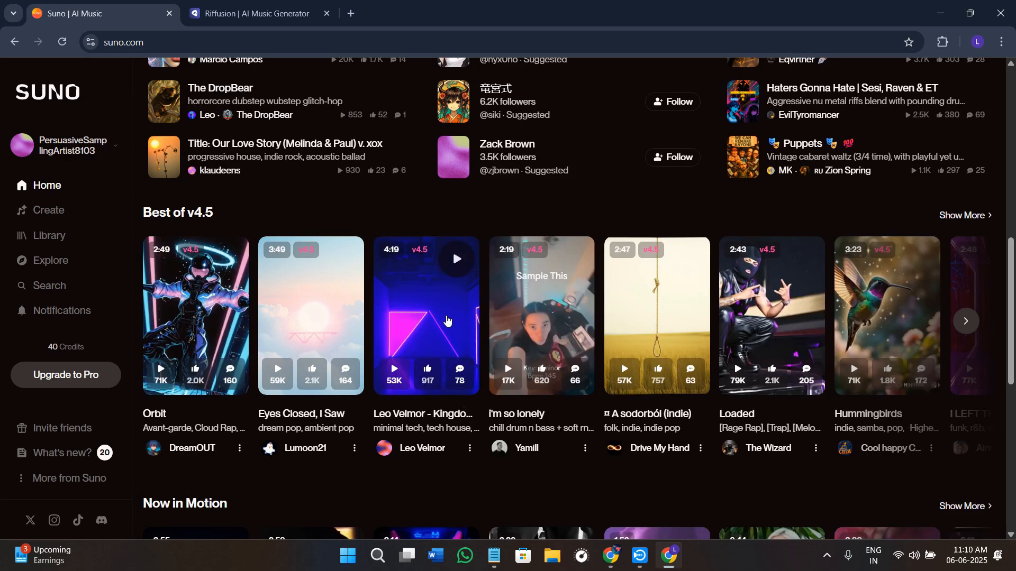
scroll(448, 322, down, 4)
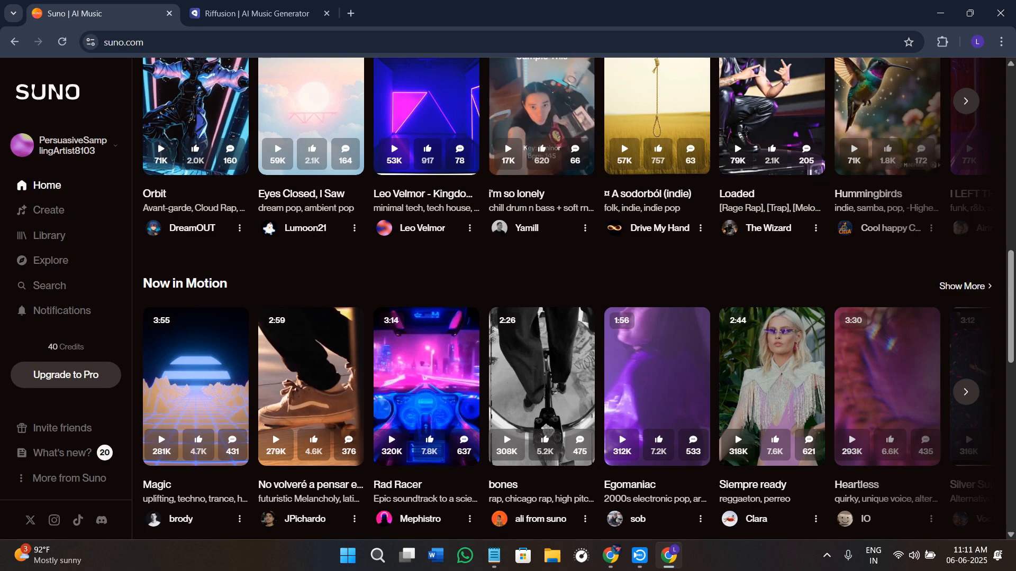
Highlight the Suno web address and review the new features banner on its home page.
click(183, 40)
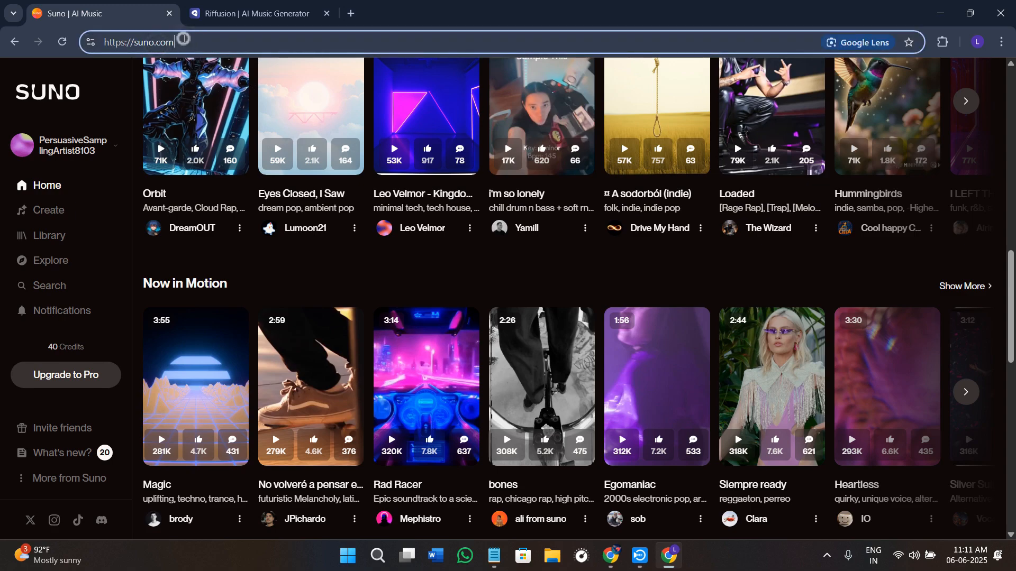
key(ctrl+a)
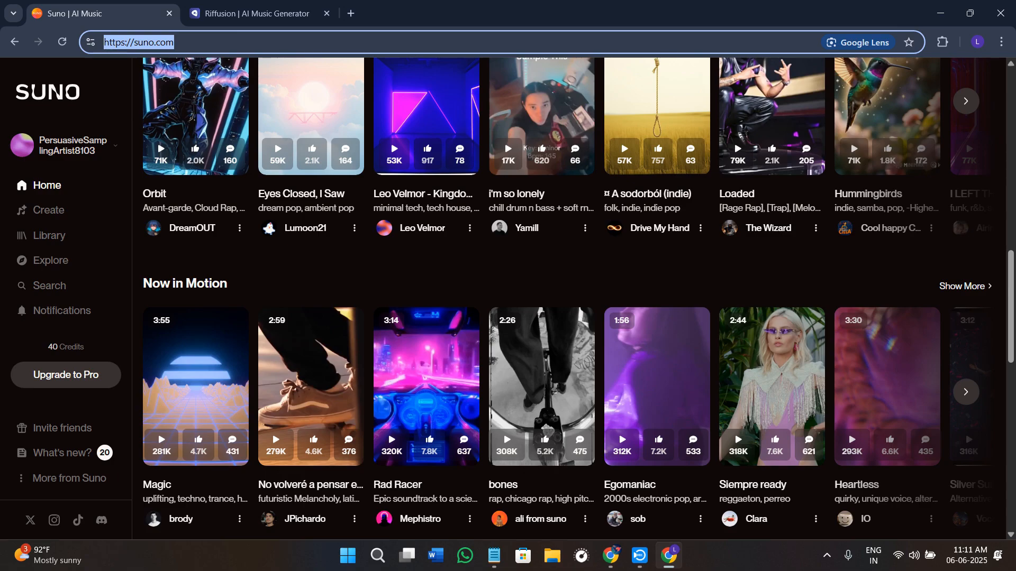
scroll(308, 306, up, 1)
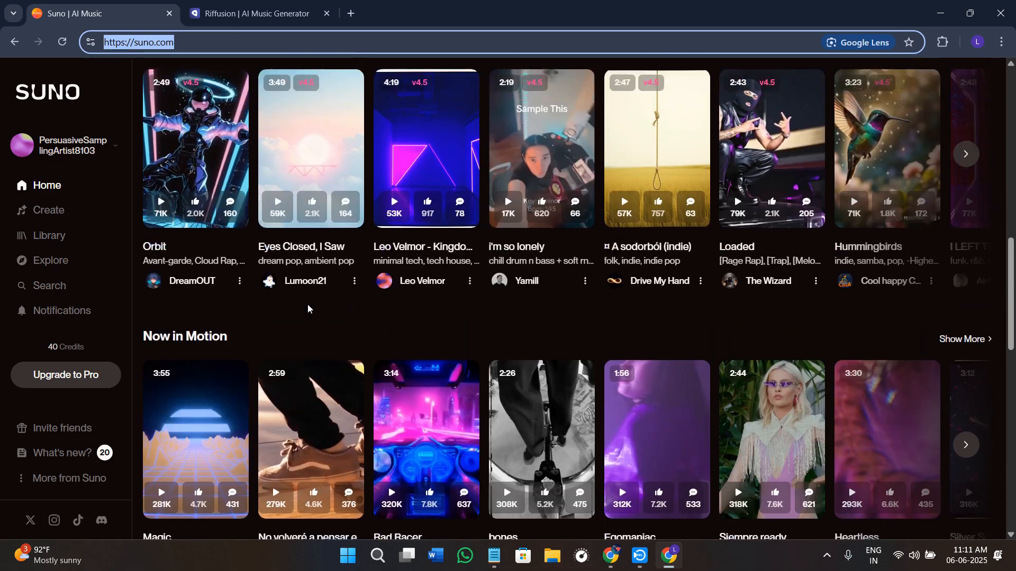
scroll(308, 306, up, 10)
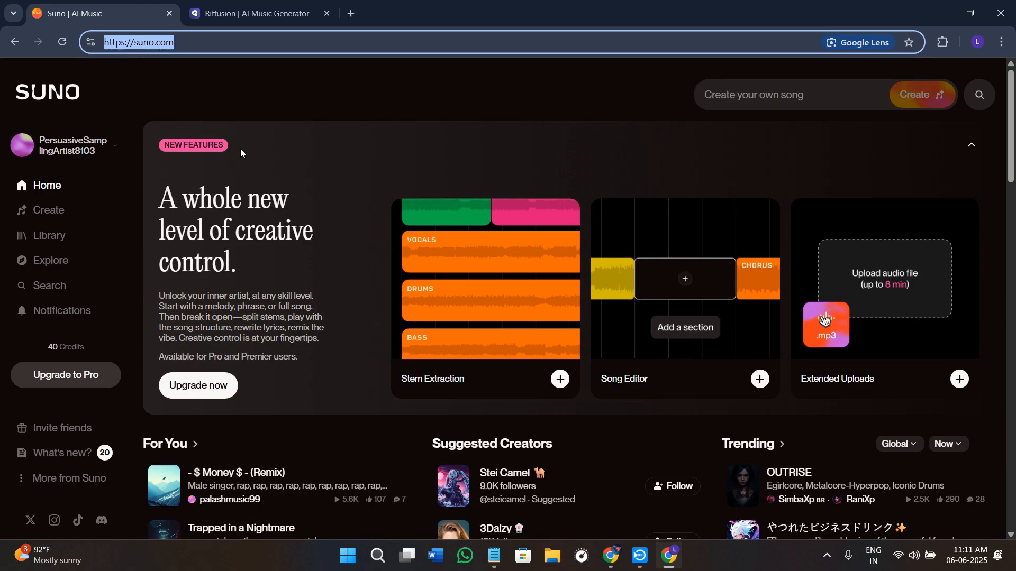
click(280, 139)
scroll(345, 328, down, 3)
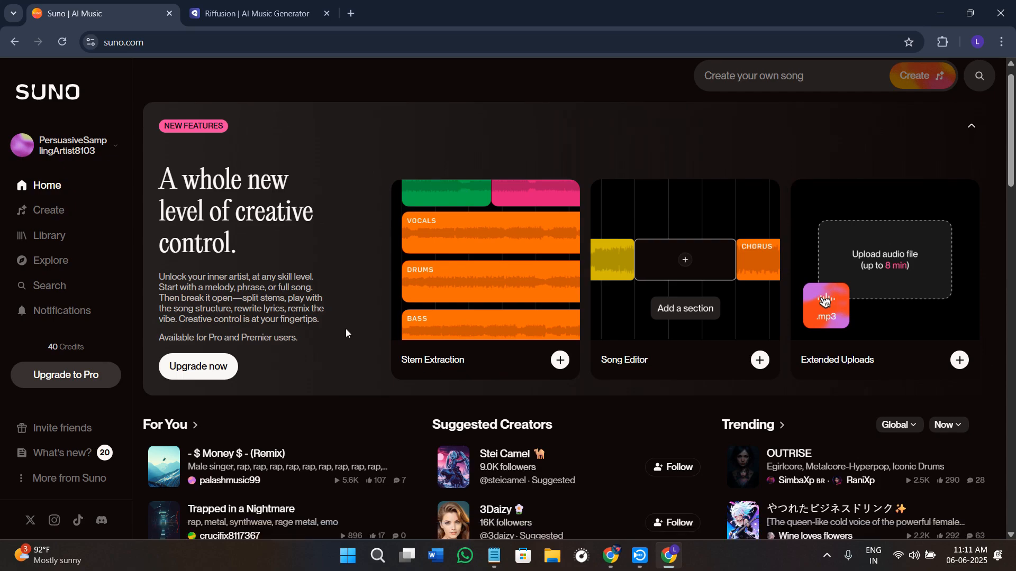
scroll(347, 333, up, 3)
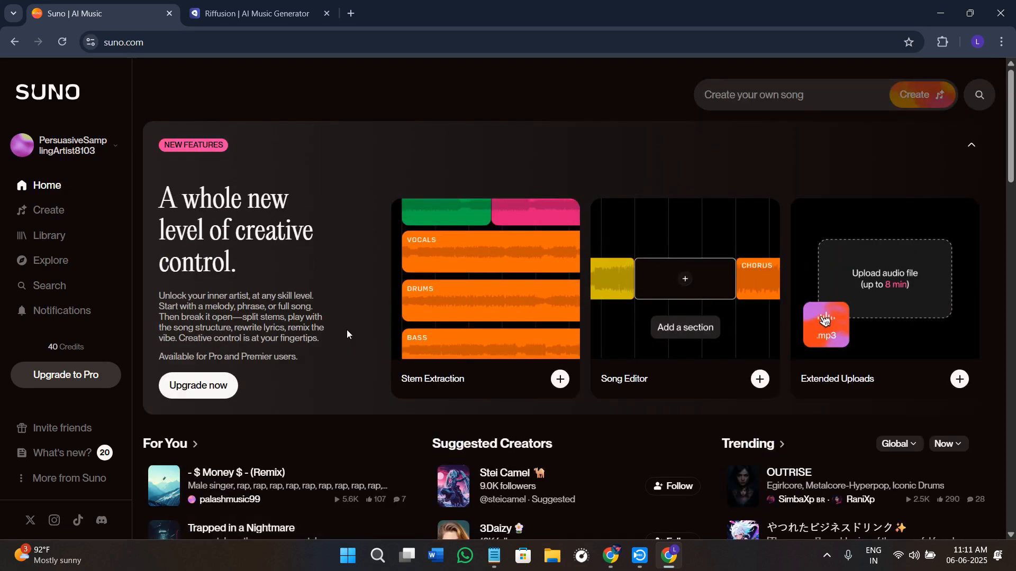
Generate a song in Suno's Simple creation mode from the description "An emotional piano ballad with female vocals,".
click(43, 212)
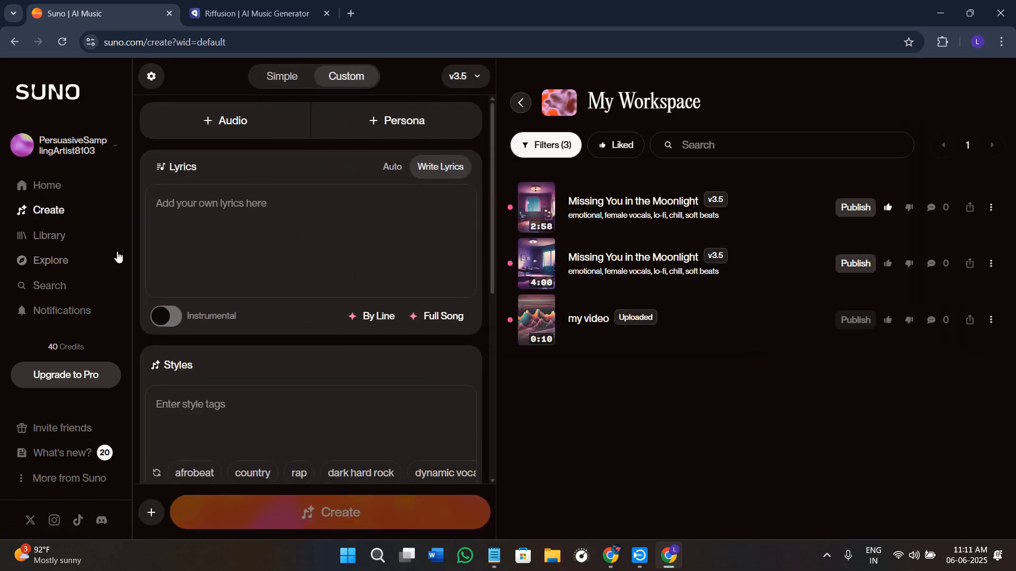
key(alt+Tab)
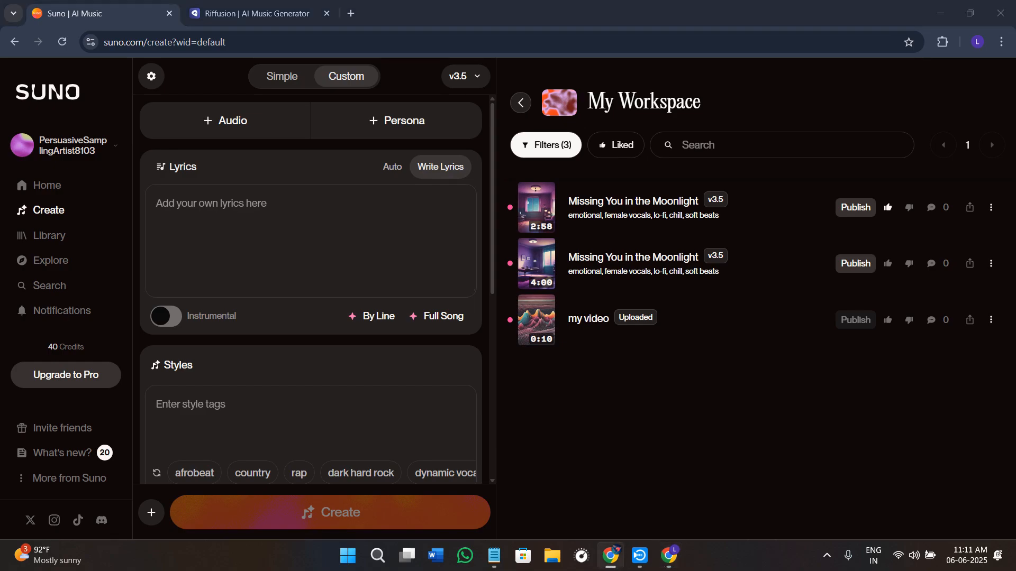
click(281, 75)
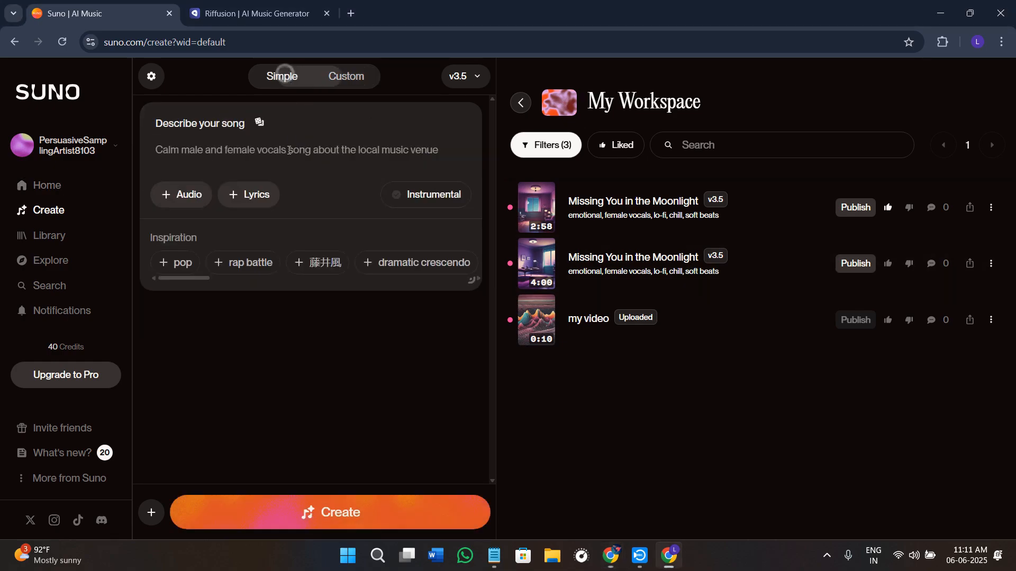
click(261, 163)
text("An emotional piano ballad with female vocals,")
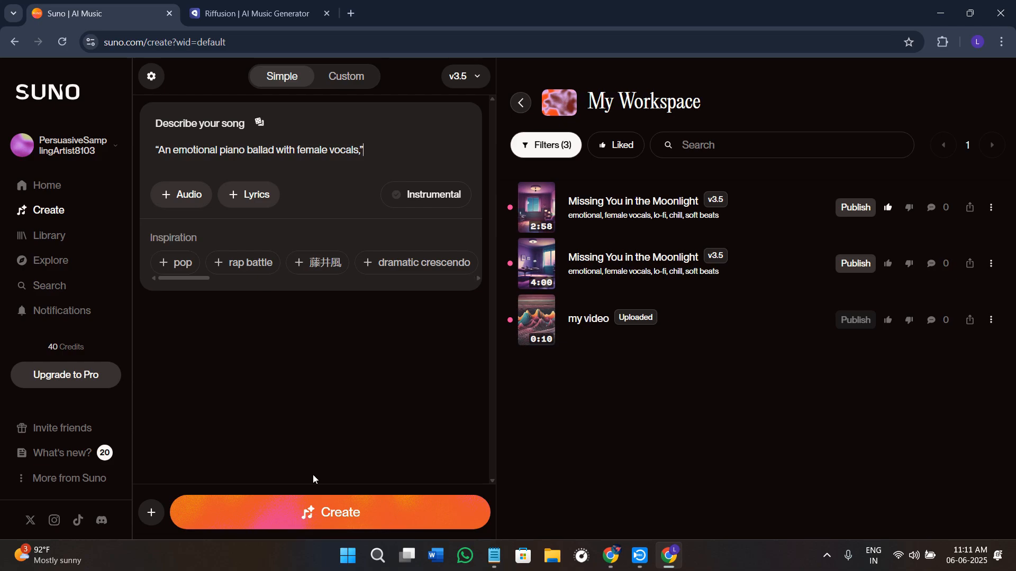
click(316, 512)
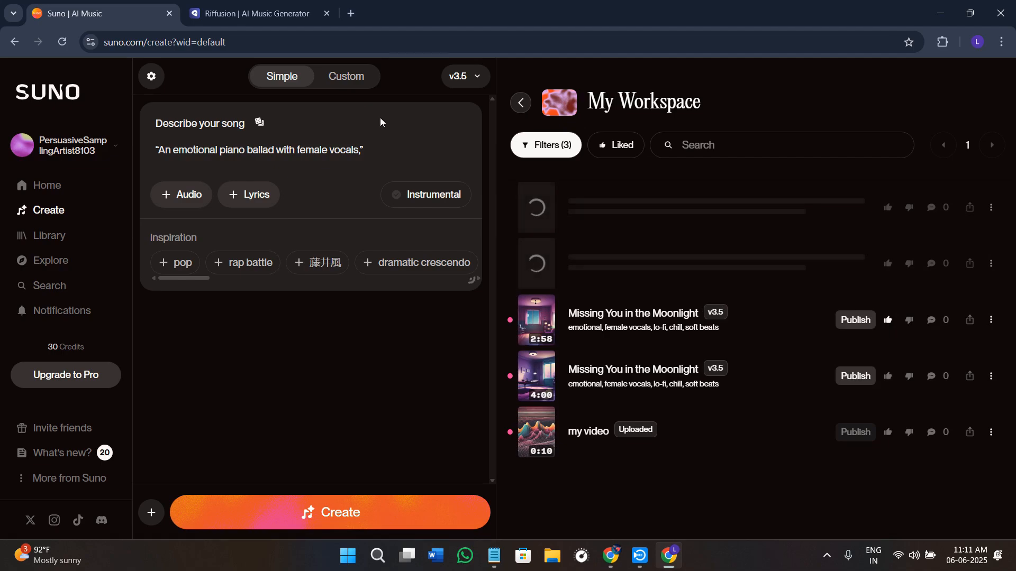
Review the Custom mode's style, advanced and title settings, and look through the available actions for the first newly generated song.
click(350, 77)
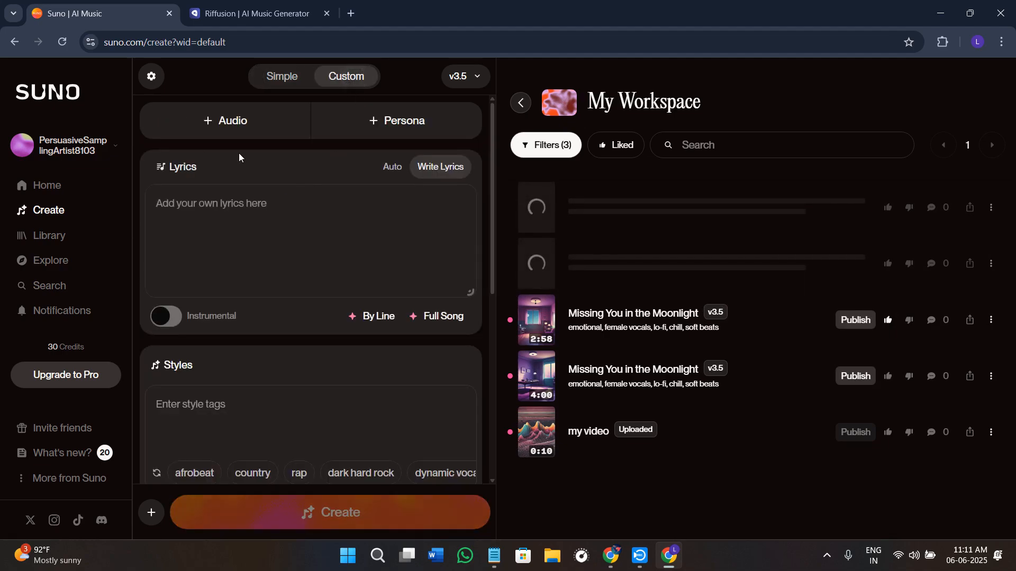
scroll(277, 246, down, 4)
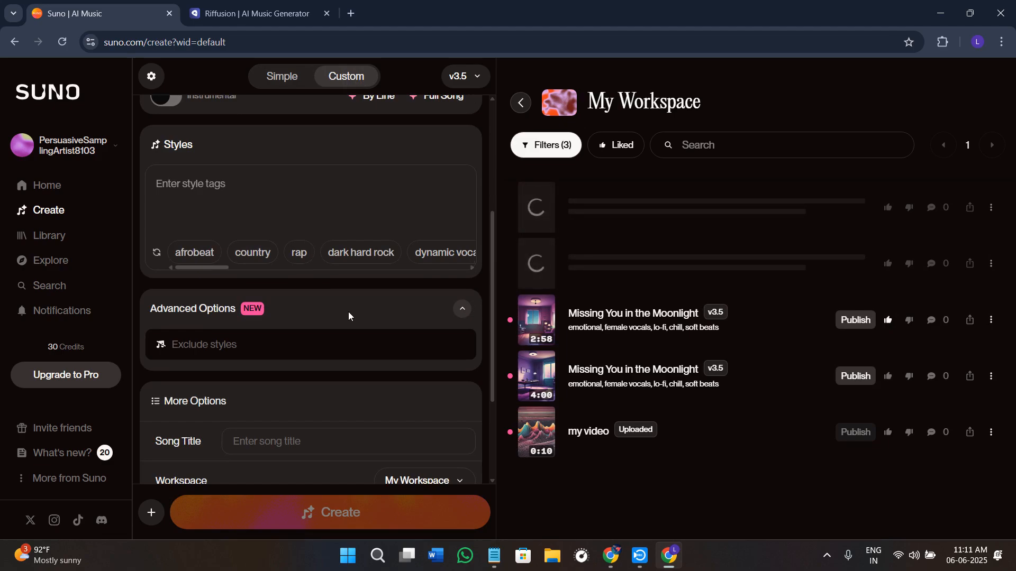
scroll(347, 337, down, 2)
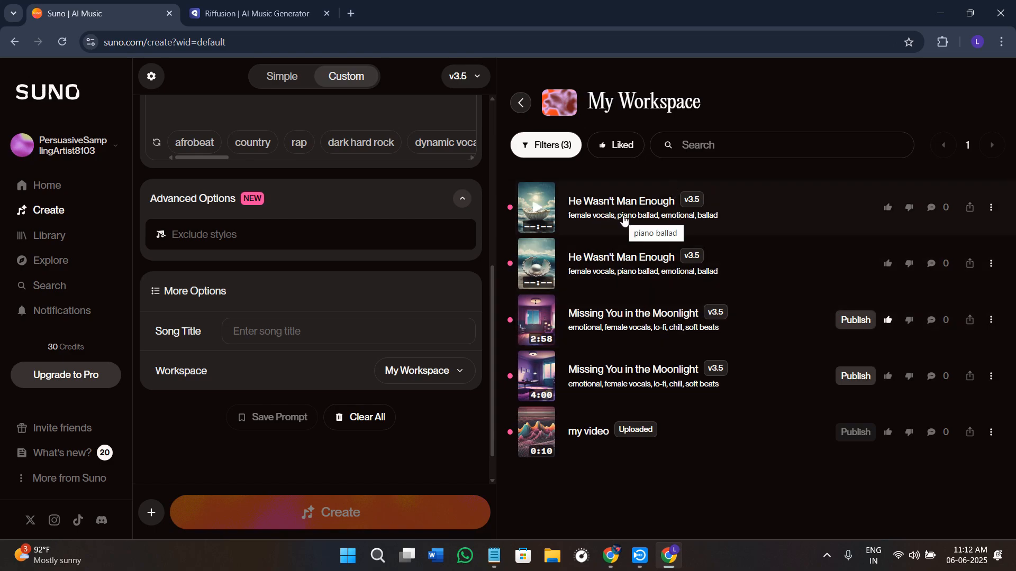
click(999, 206)
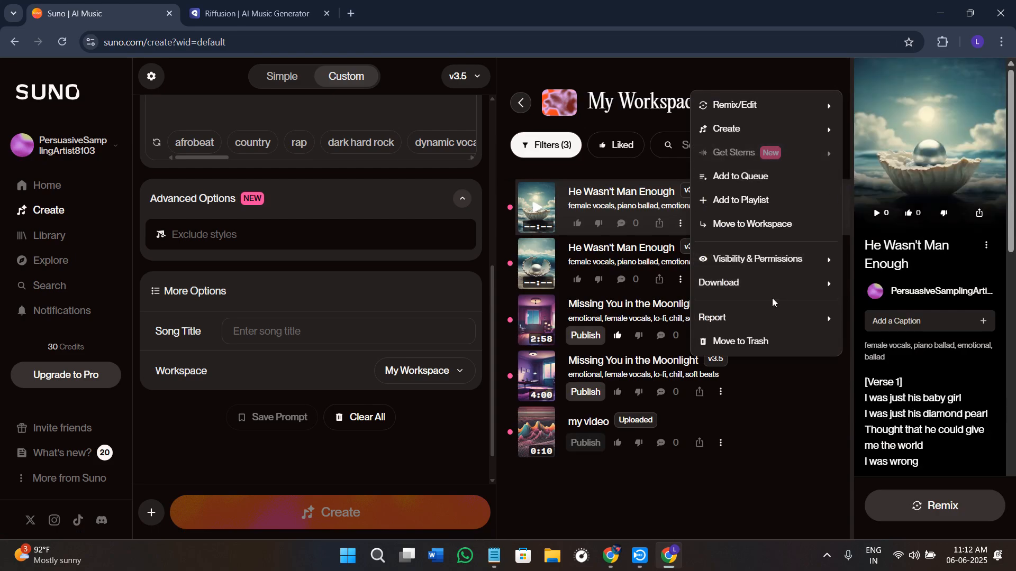
mouse_move(735, 282)
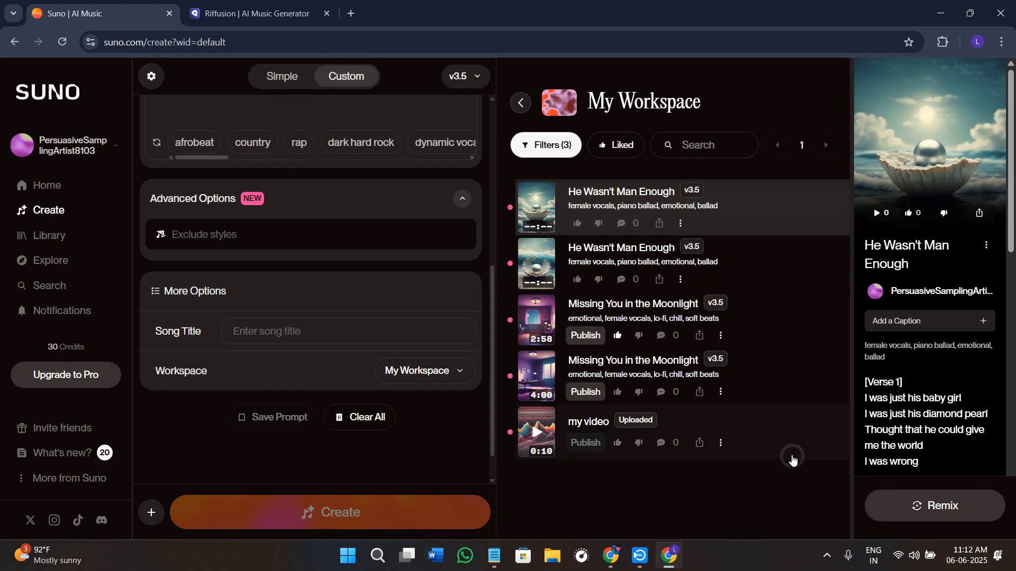
Switch to Riffusion and look over its featured banner and Staff Picks songs.
click(221, 5)
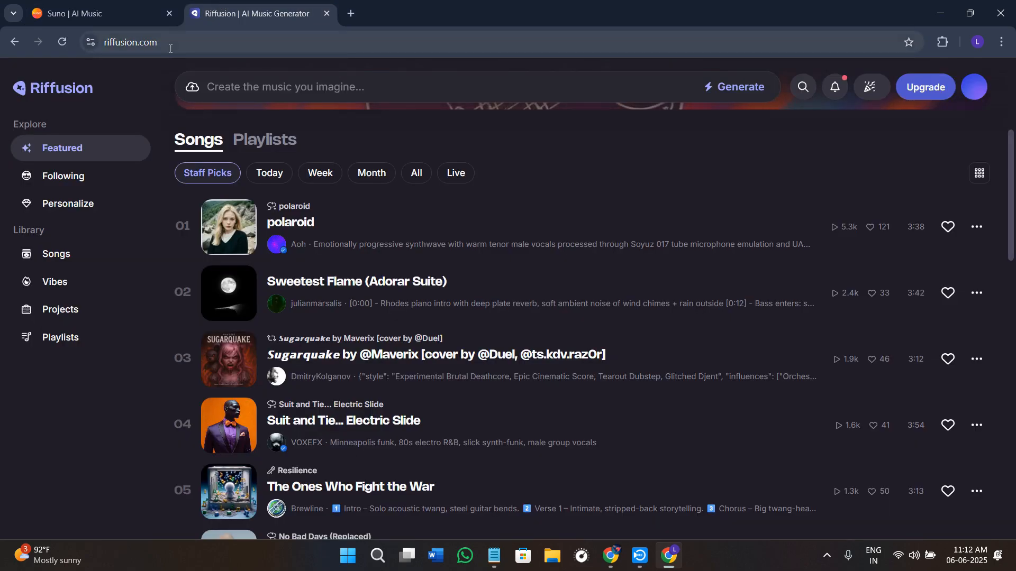
click(216, 42)
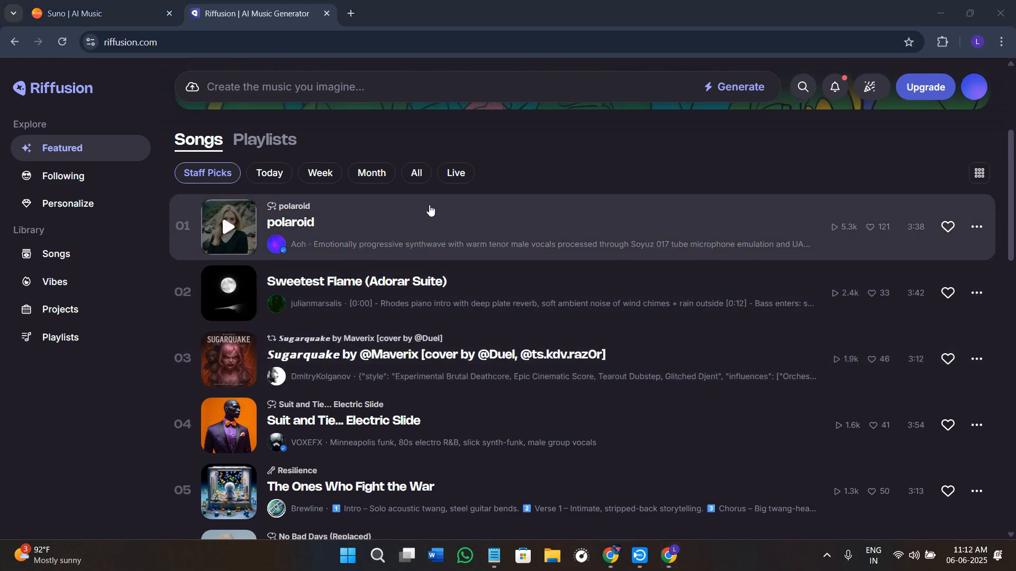
scroll(429, 210, up, 4)
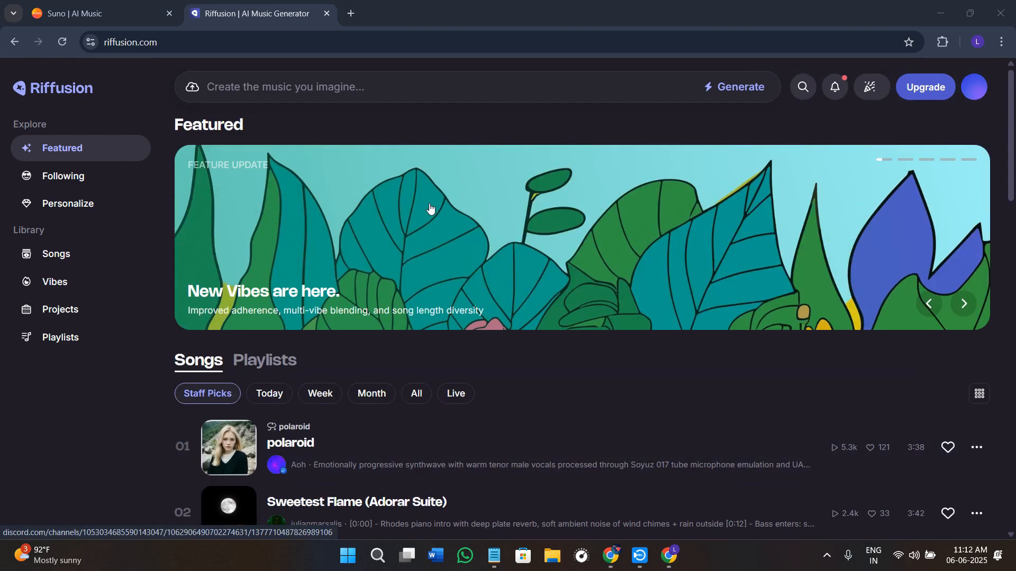
scroll(307, 249, down, 4)
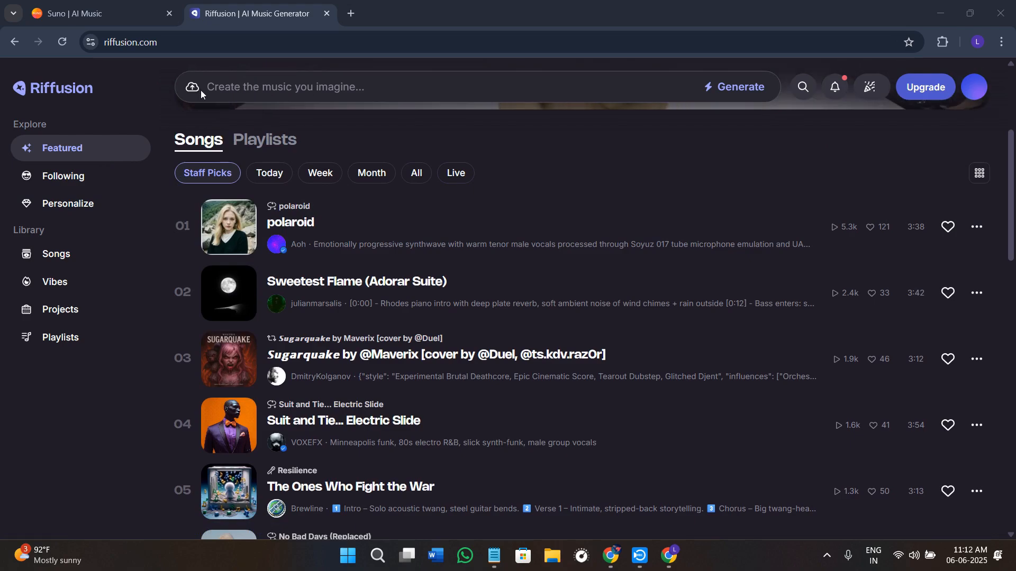
Open Riffusion's music prompt form and look further through the Staff Picks song list beneath it.
click(321, 91)
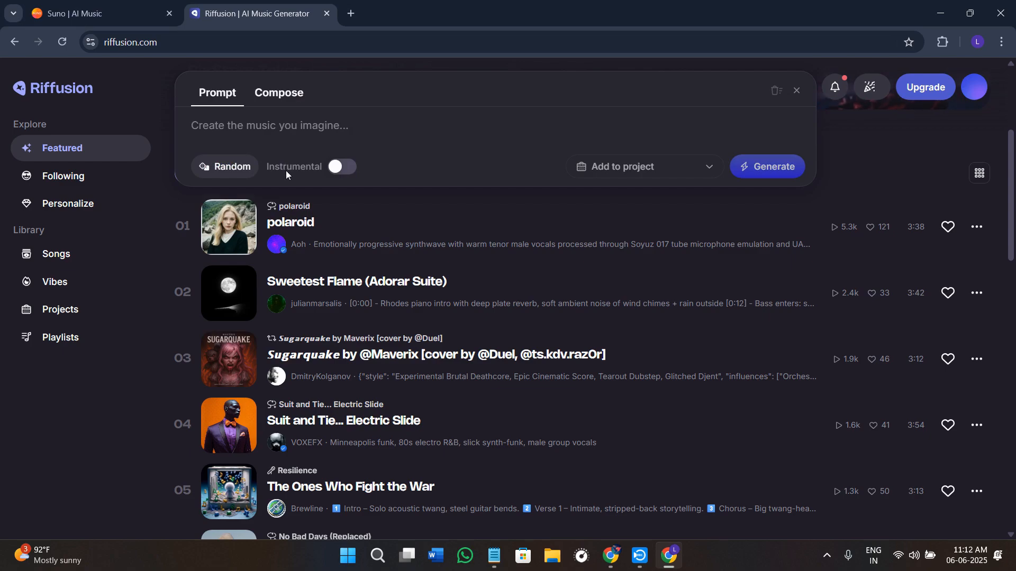
scroll(453, 366, down, 2)
scroll(453, 367, down, 2)
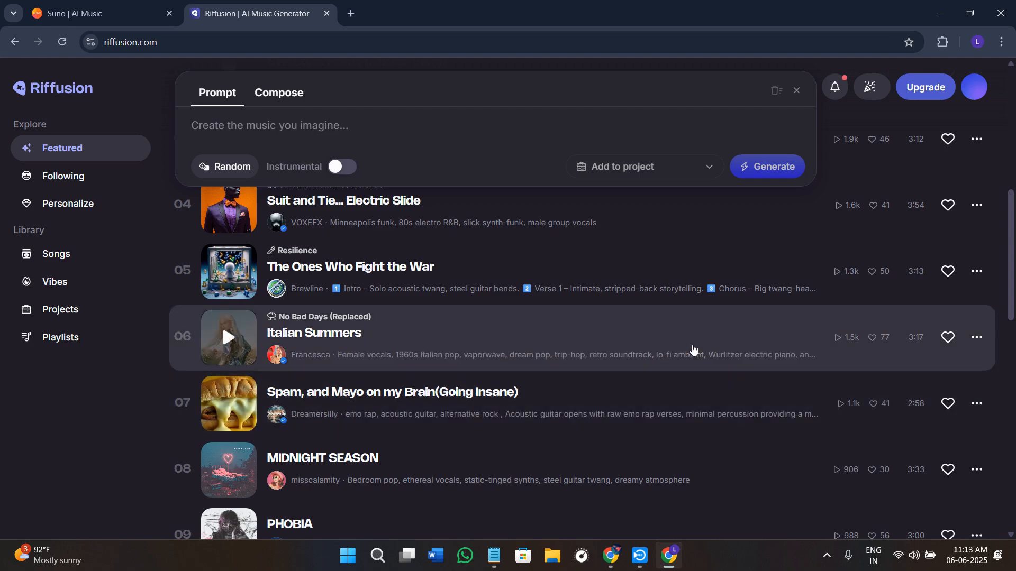
scroll(693, 349, up, 2)
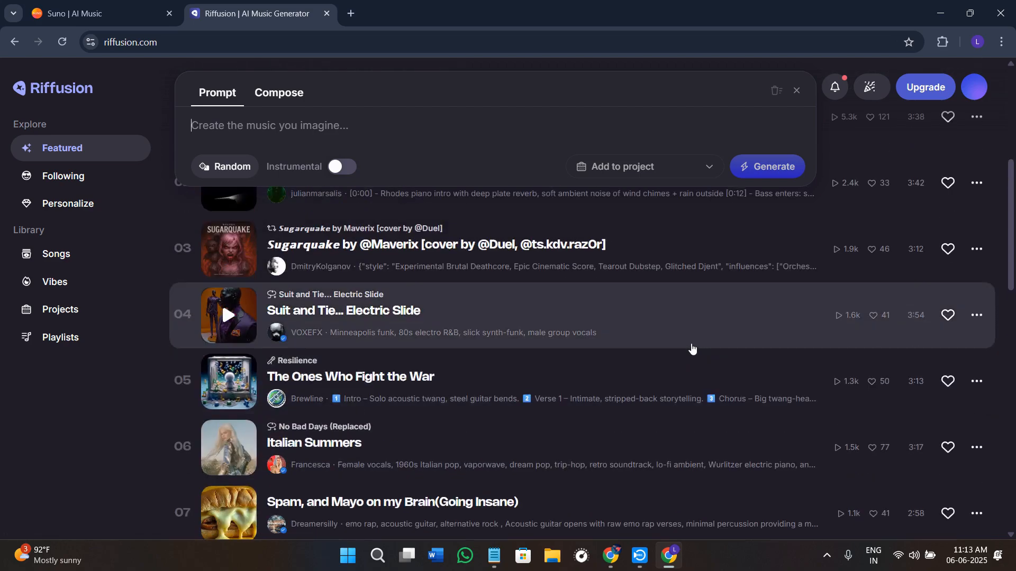
scroll(688, 347, down, 4)
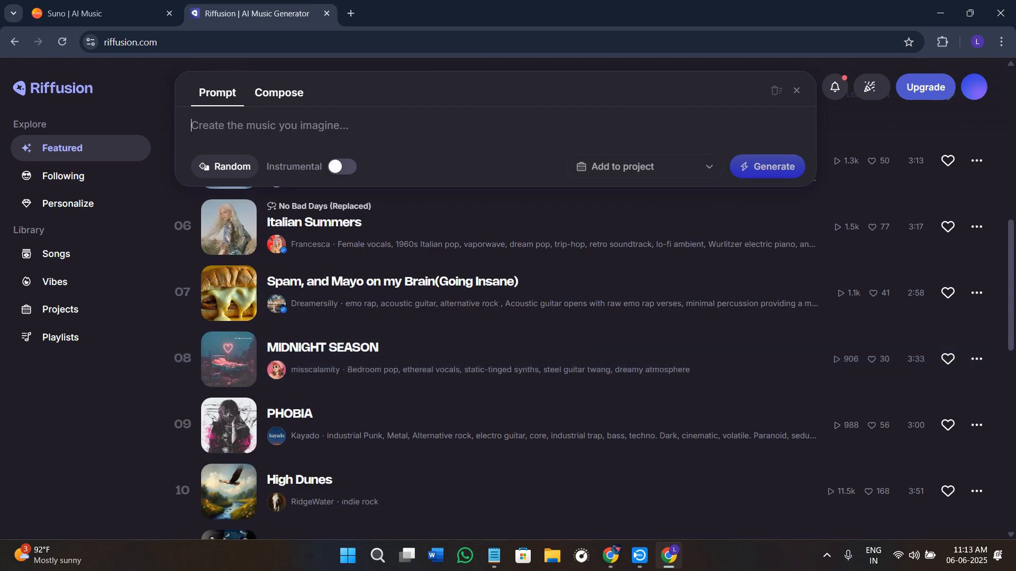
scroll(664, 295, up, 2)
scroll(665, 296, down, 4)
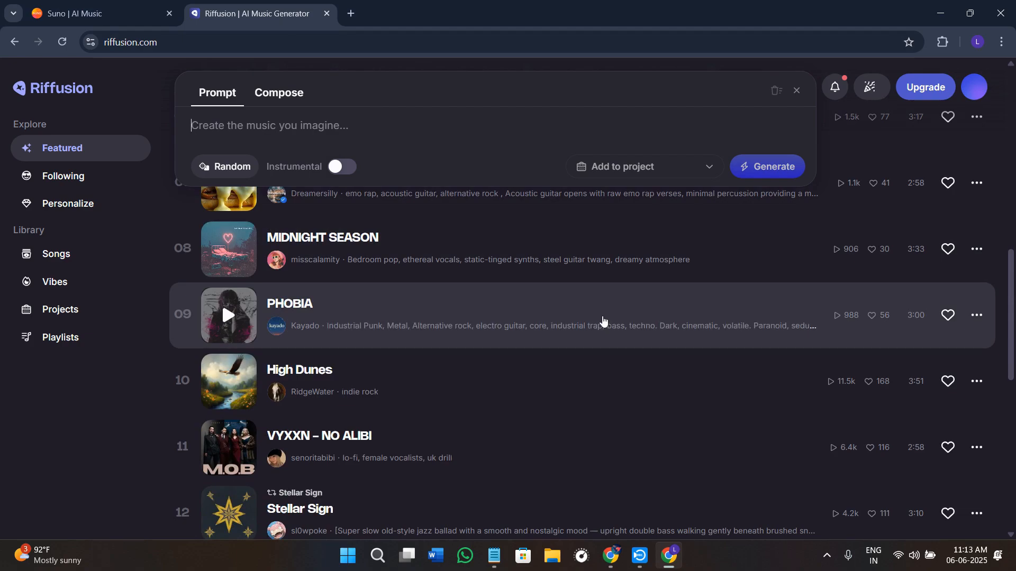
Compare Suno's song creation workspace with Riffusion's prompt form, ending on the Suno workspace.
click(132, 13)
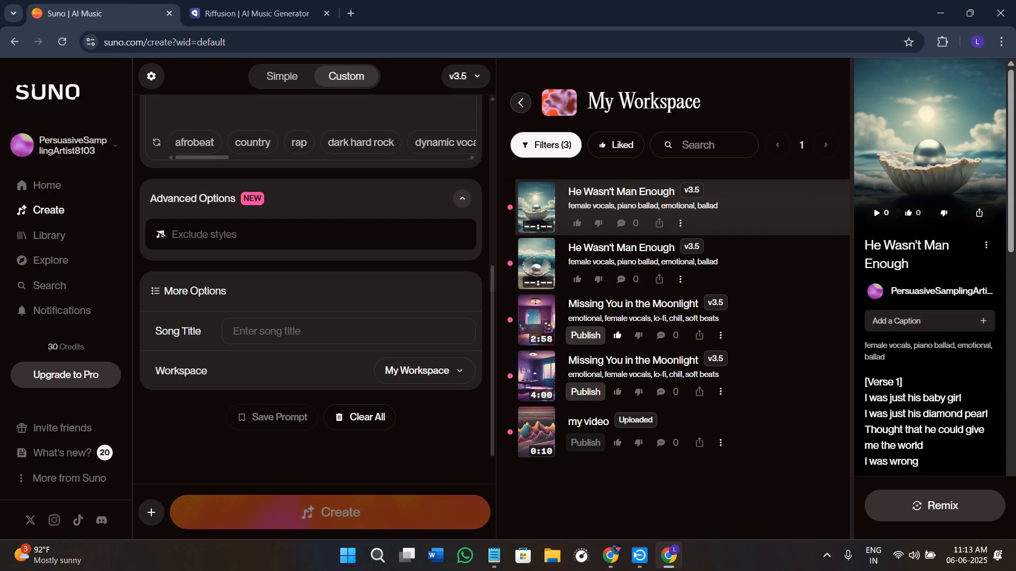
click(280, 3)
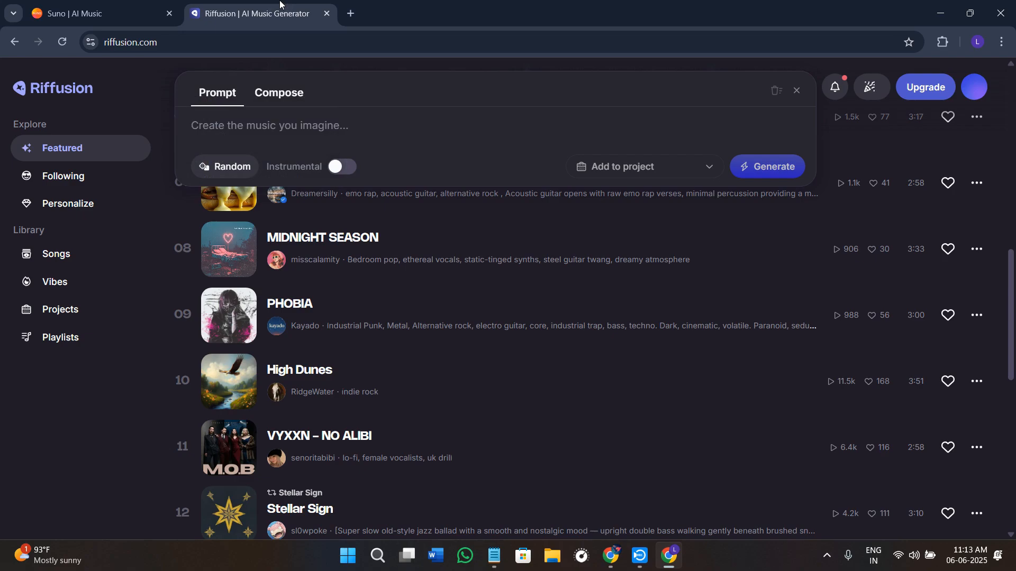
click(102, 2)
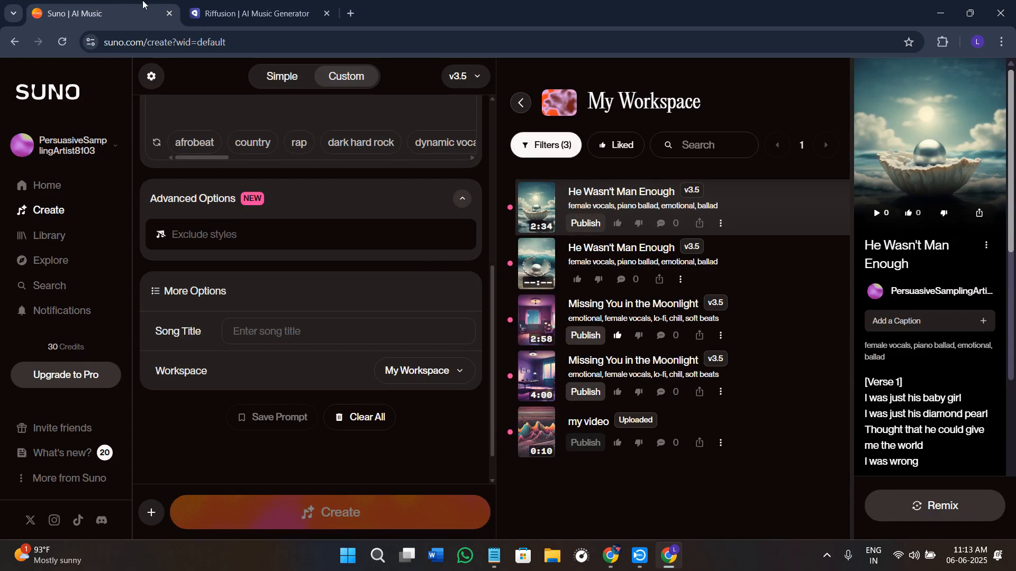
Look over Riffusion's Staff Picks and featured banner, and return to Suno's creation workspace.
click(259, 13)
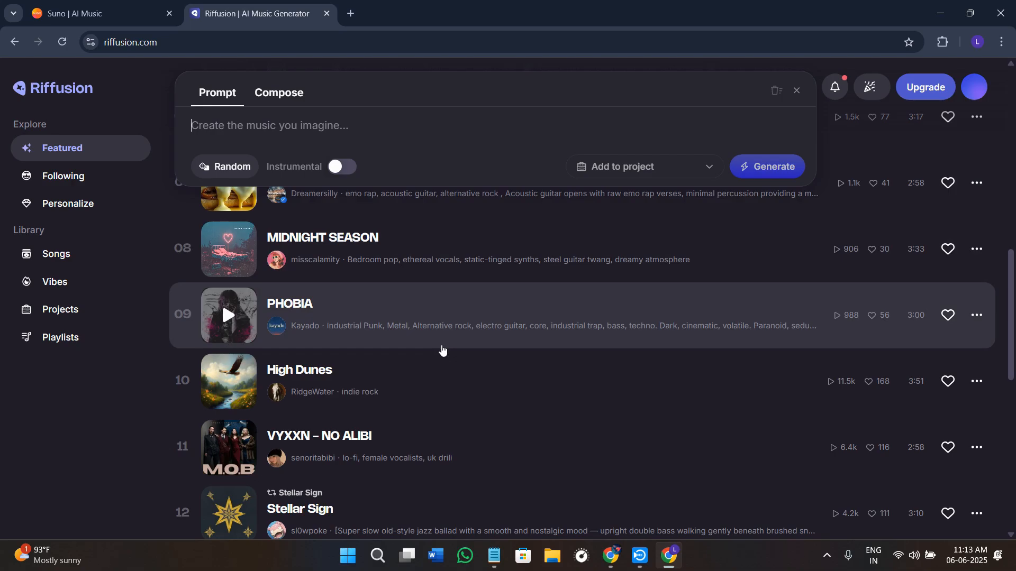
scroll(442, 349, up, 12)
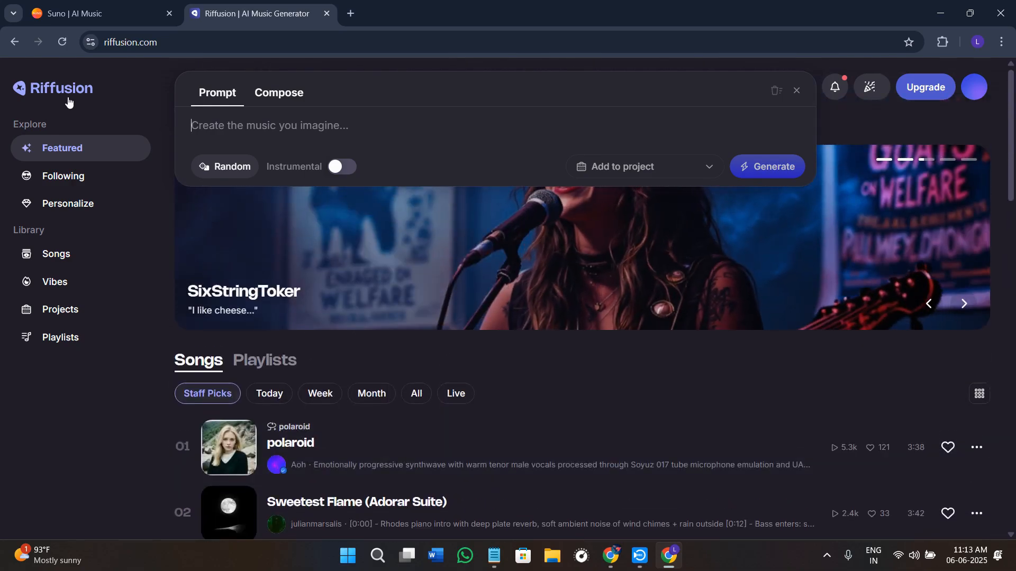
click(75, 3)
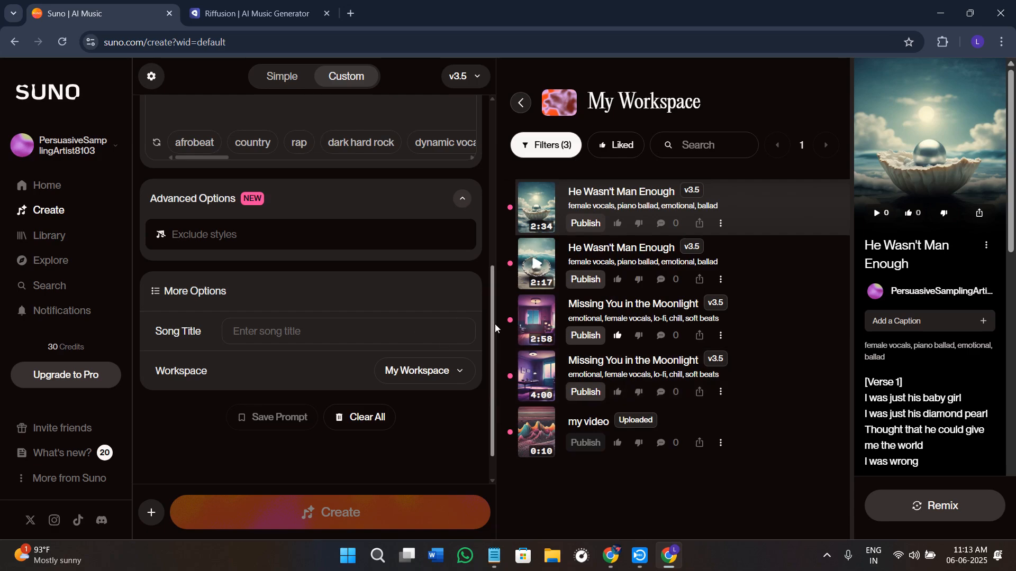
Switch to Riffusion and view its Following and Personalize pages.
click(252, 13)
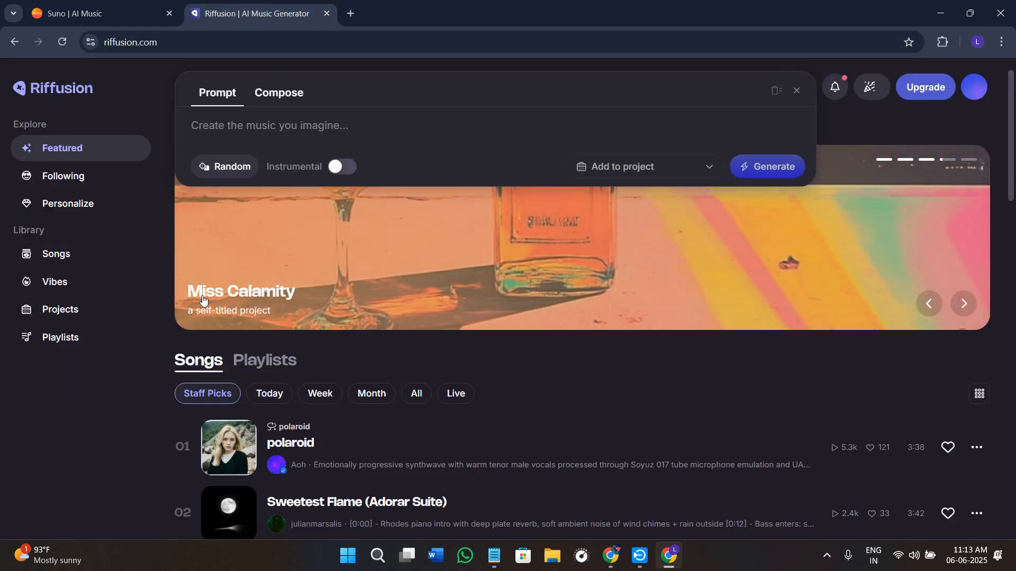
click(69, 177)
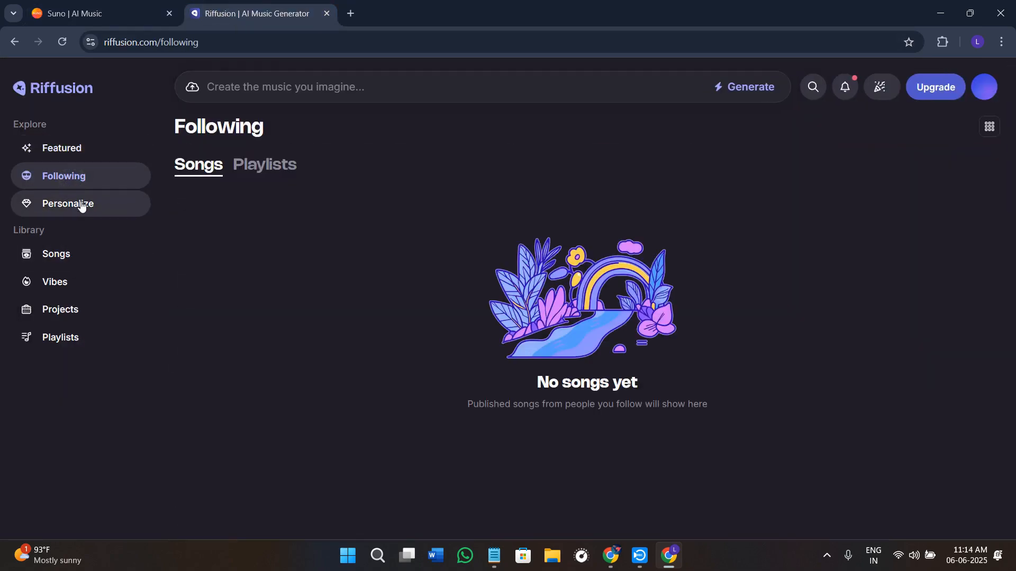
click(81, 205)
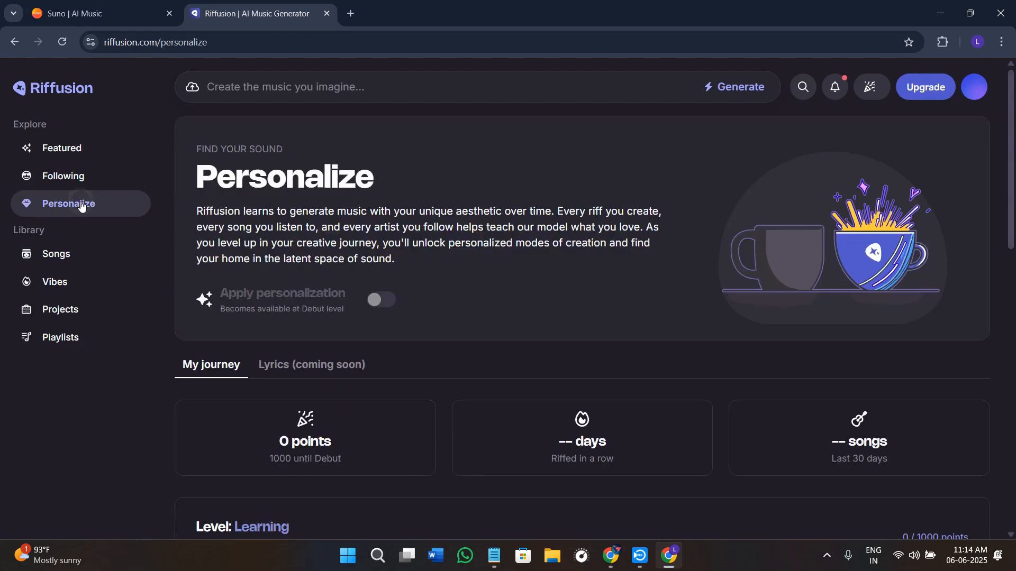
Review the lyrics and styles fields of Suno's Custom form, and open the Songs library in Riffusion.
click(112, 6)
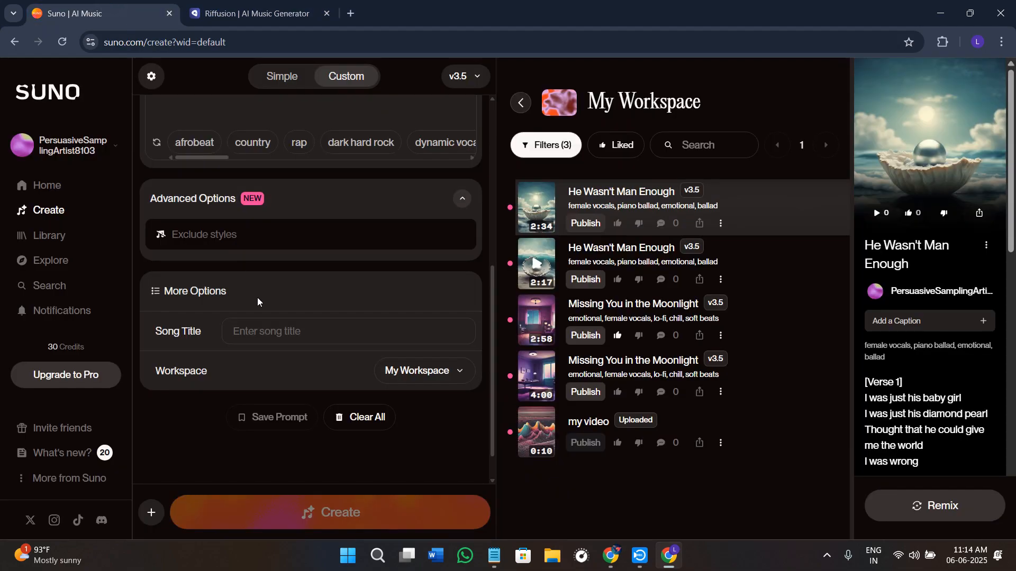
scroll(431, 310, up, 4)
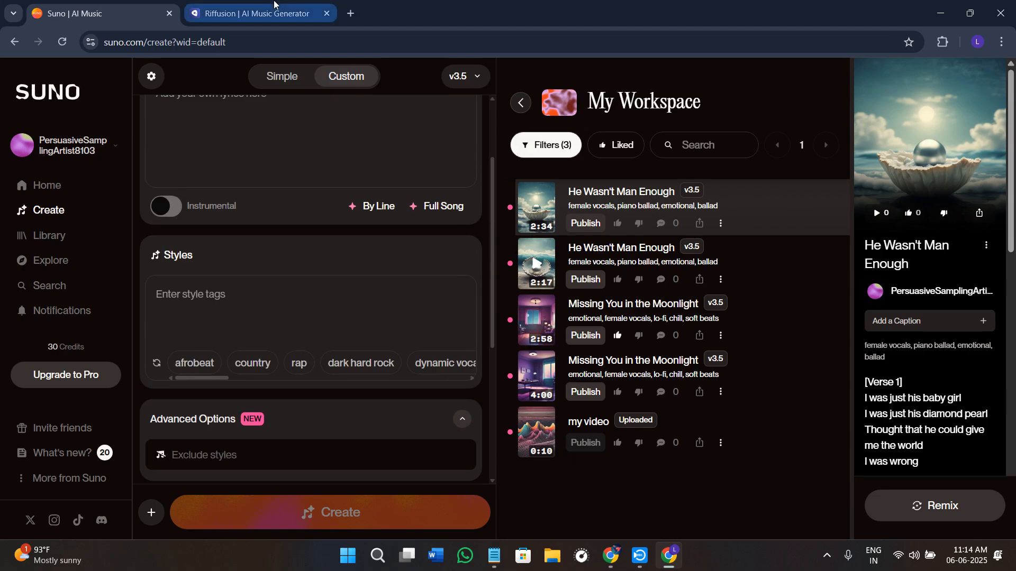
click(254, 13)
click(56, 254)
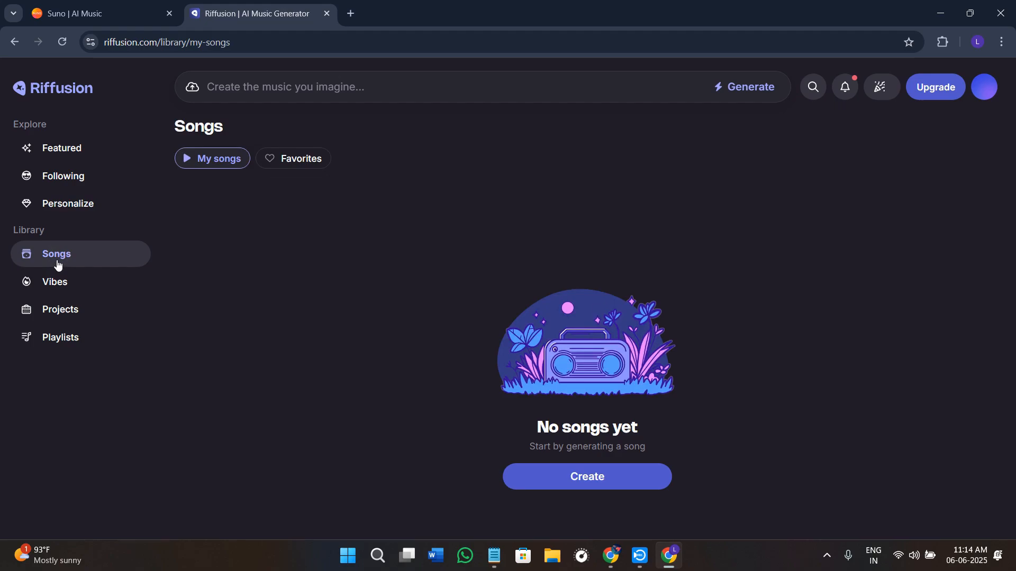
Look through Suno's Custom form up to its audio and lyrics sections, and compare it with Riffusion's Songs library.
click(152, 11)
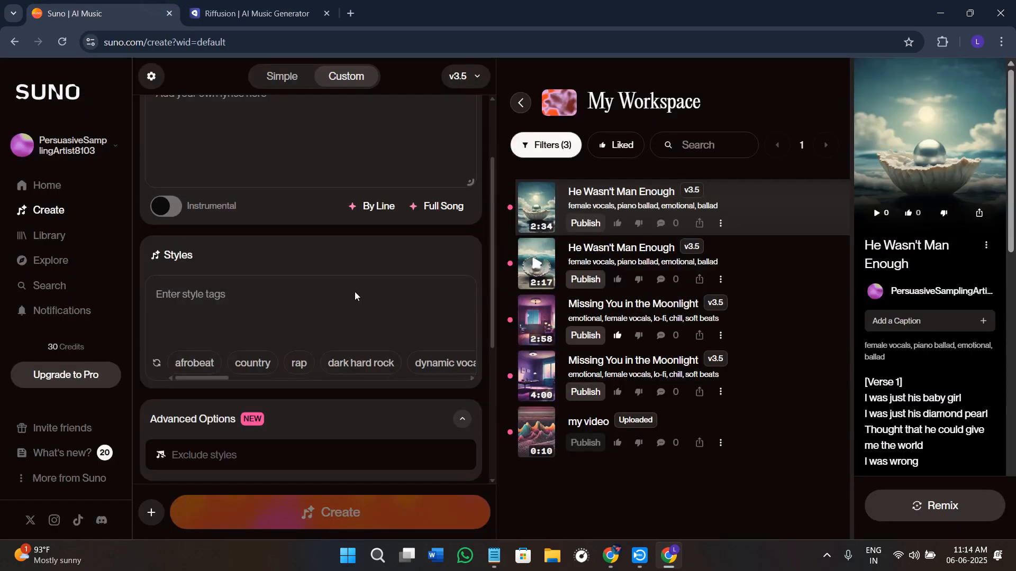
scroll(361, 327, down, 3)
scroll(360, 328, up, 5)
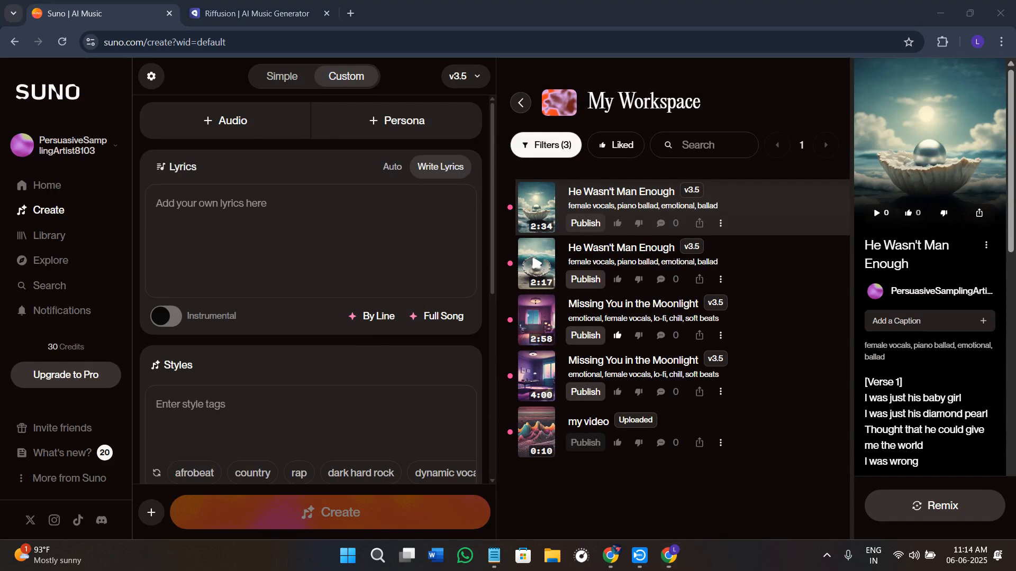
click(238, 8)
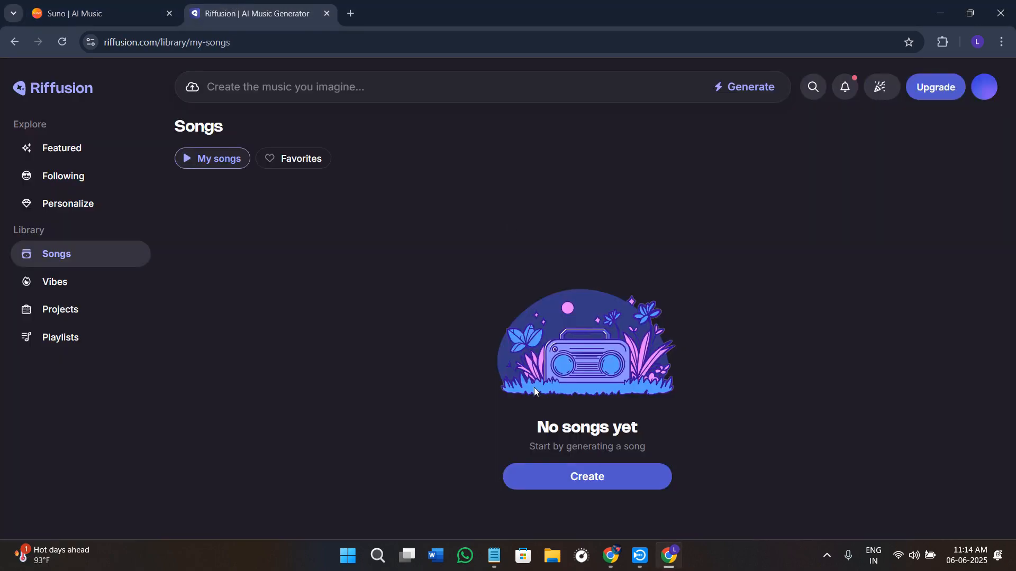
click(100, 14)
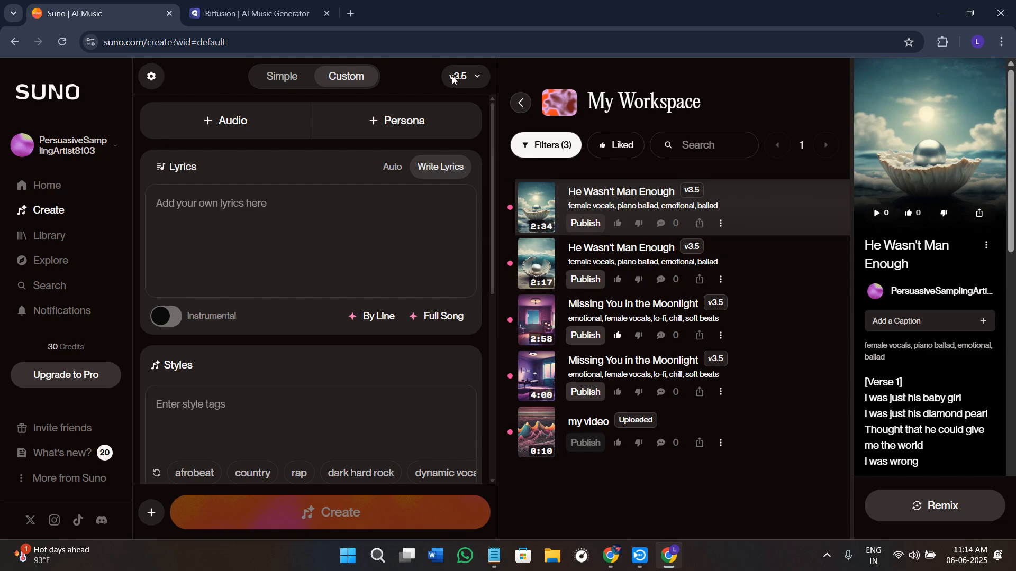
Open Riffusion's Featured page and compare it with Suno's Custom creation form.
click(254, 13)
click(73, 149)
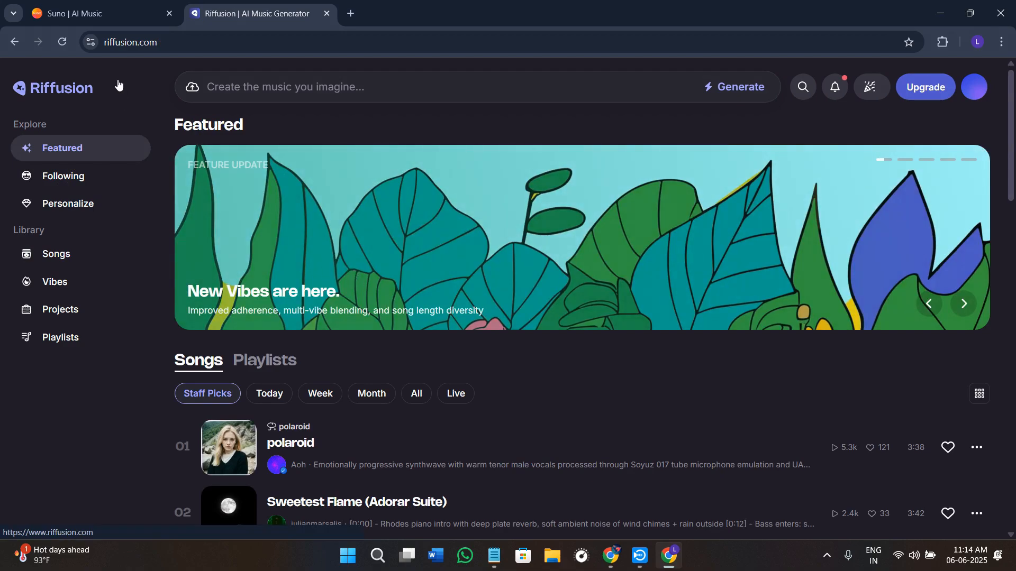
click(103, 15)
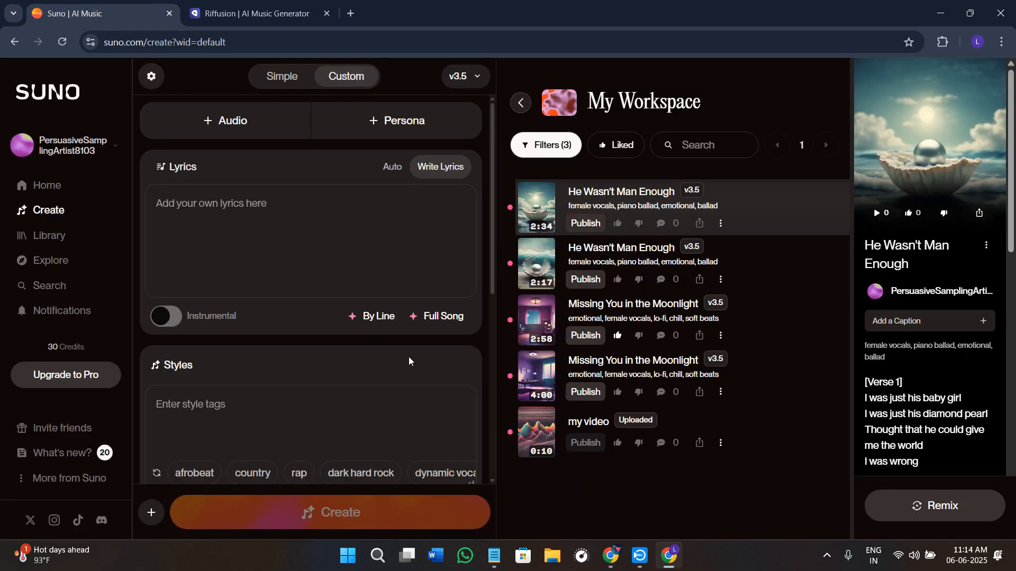
click(286, 13)
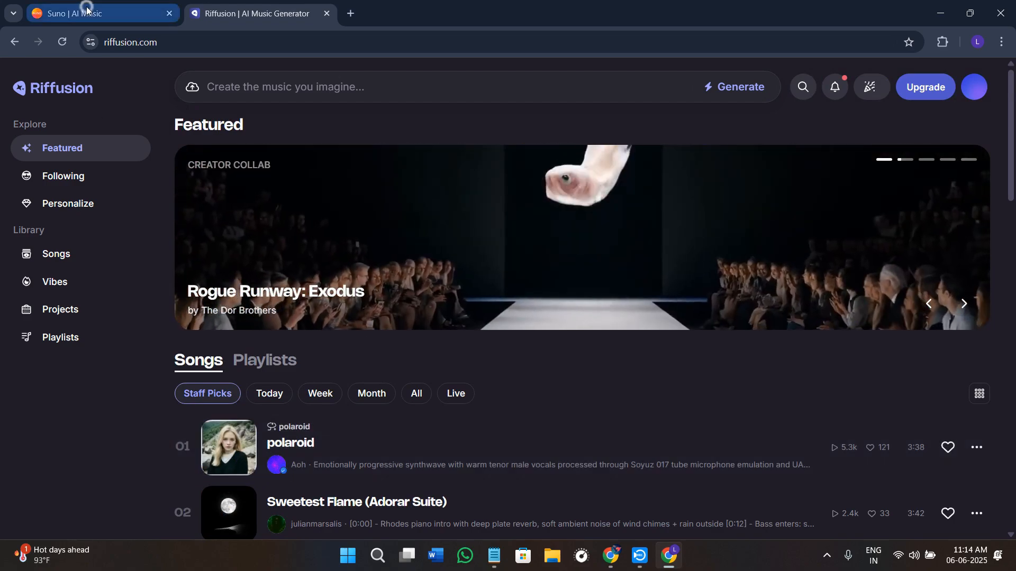
click(80, 13)
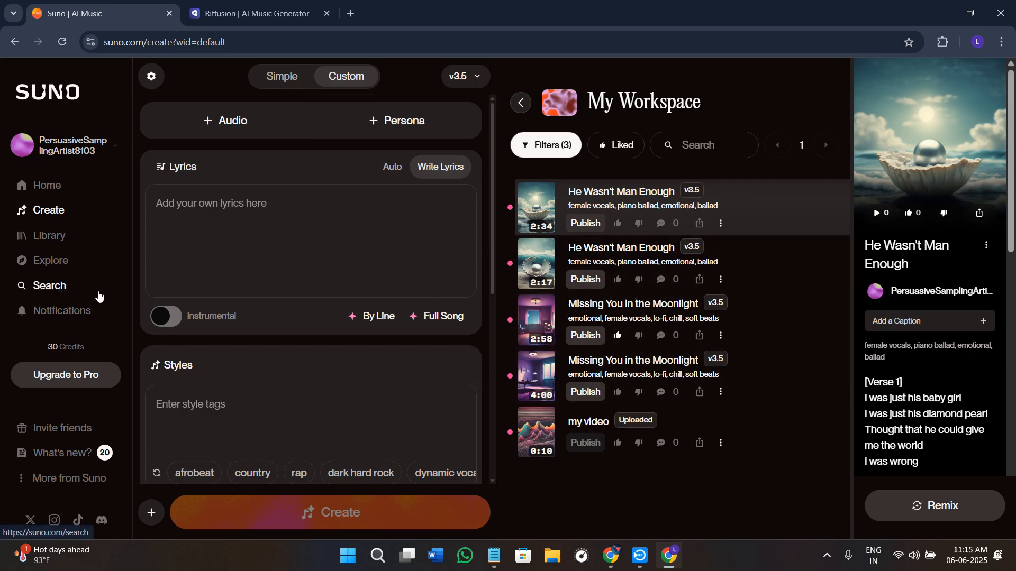
Look over the songs in Suno's Library, and open the Following page in Riffusion.
click(49, 236)
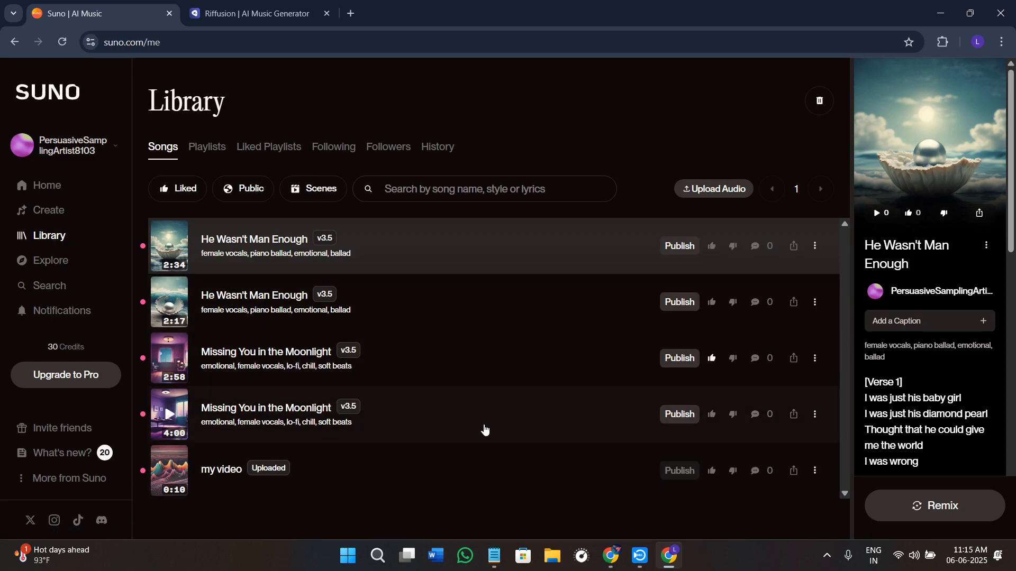
click(254, 13)
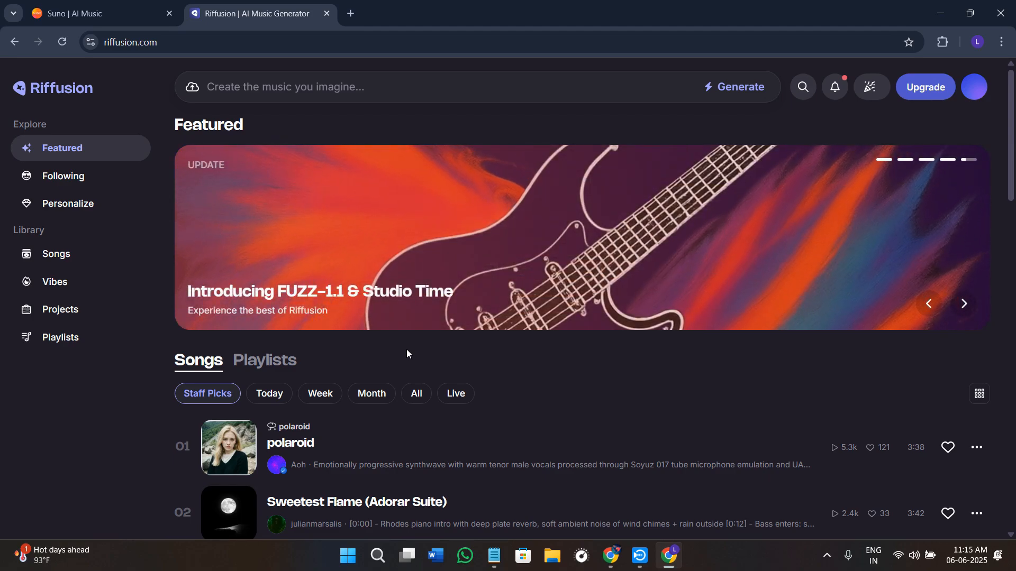
click(67, 187)
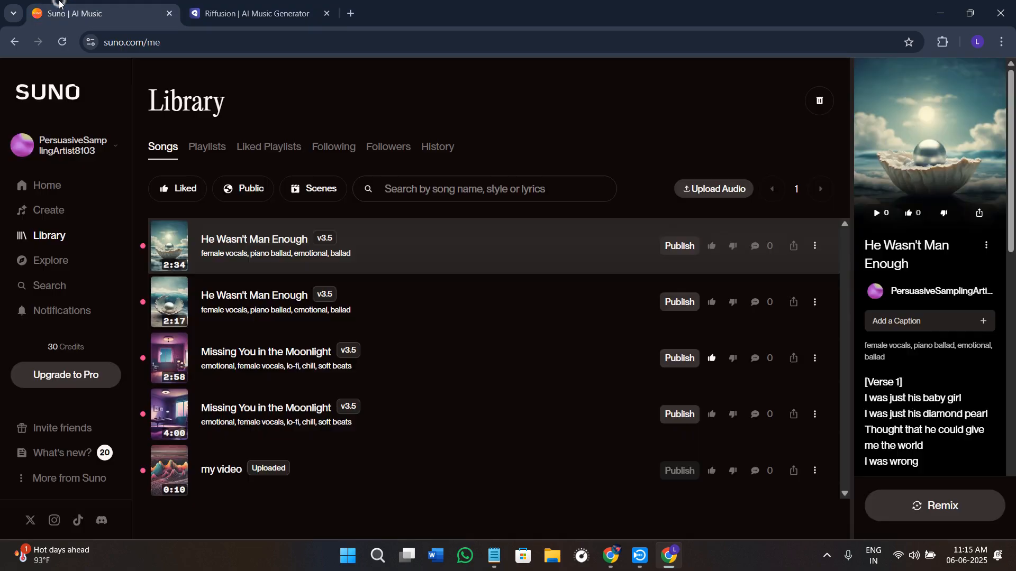
Compare the song list in Suno's Library with Riffusion's Following page, ending on Riffusion.
click(59, 4)
click(201, 19)
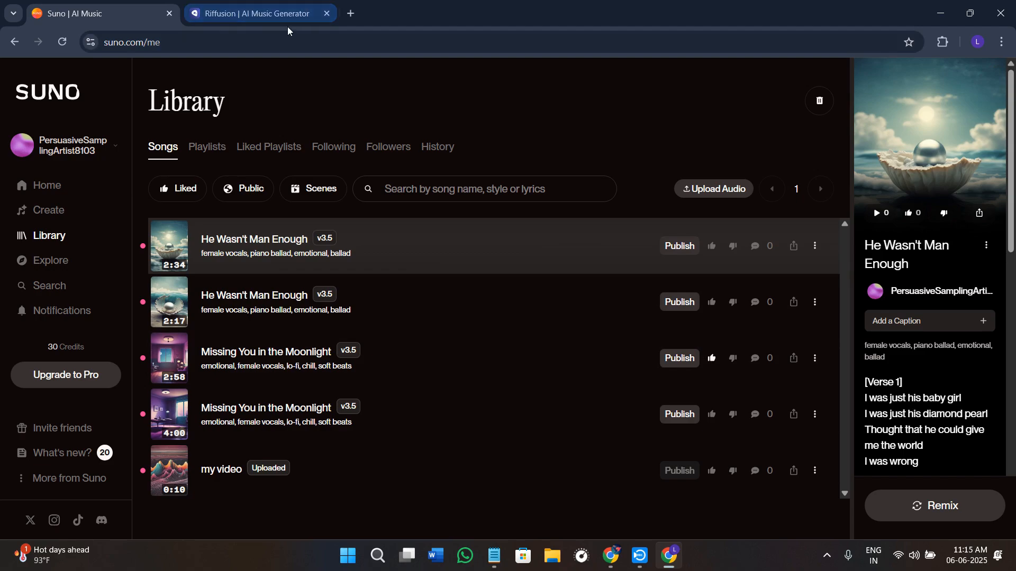
click(217, 21)
click(102, 13)
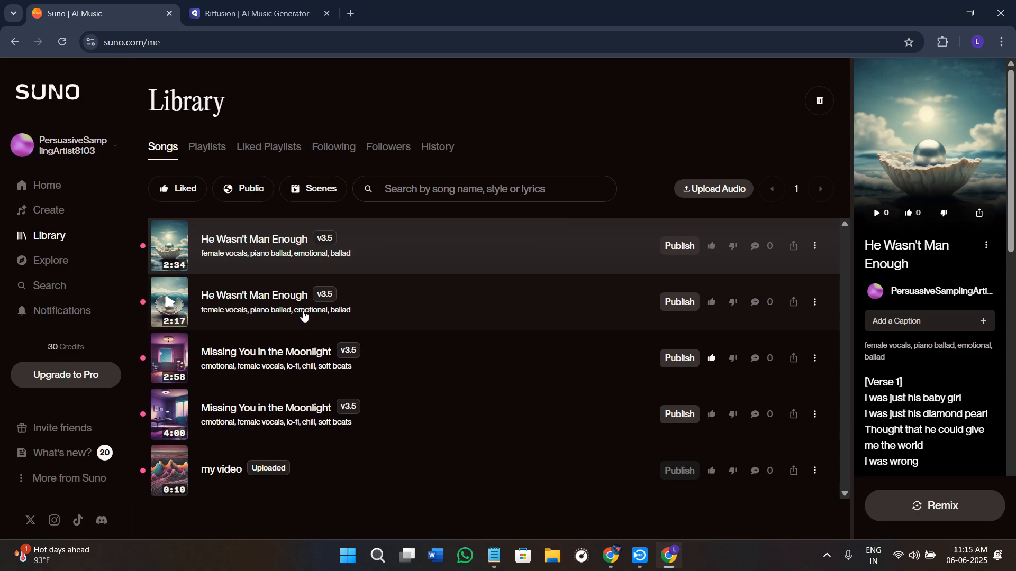
click(254, 14)
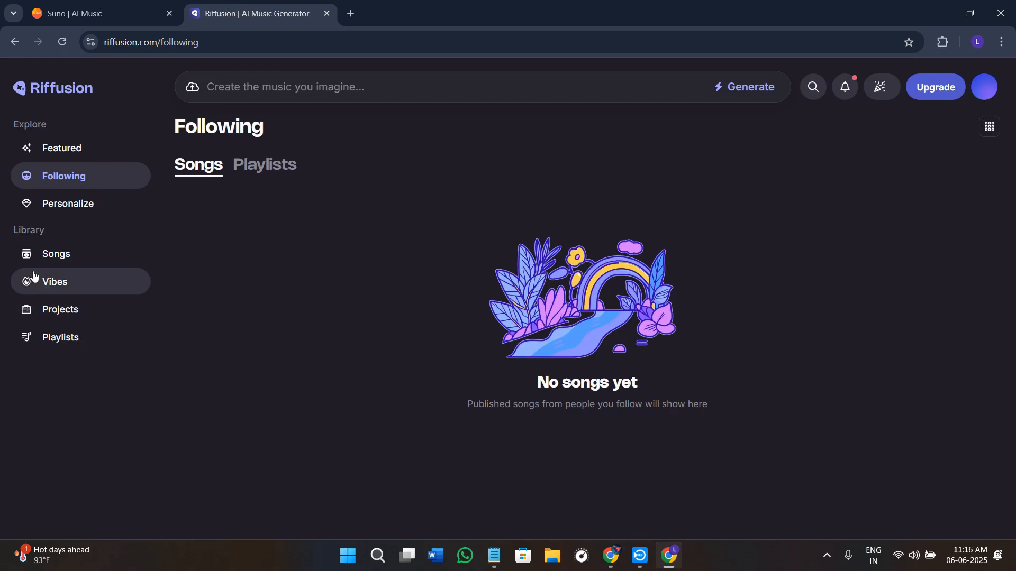
Return to Riffusion's Featured page and compare it with the song list in Suno's Library.
click(58, 151)
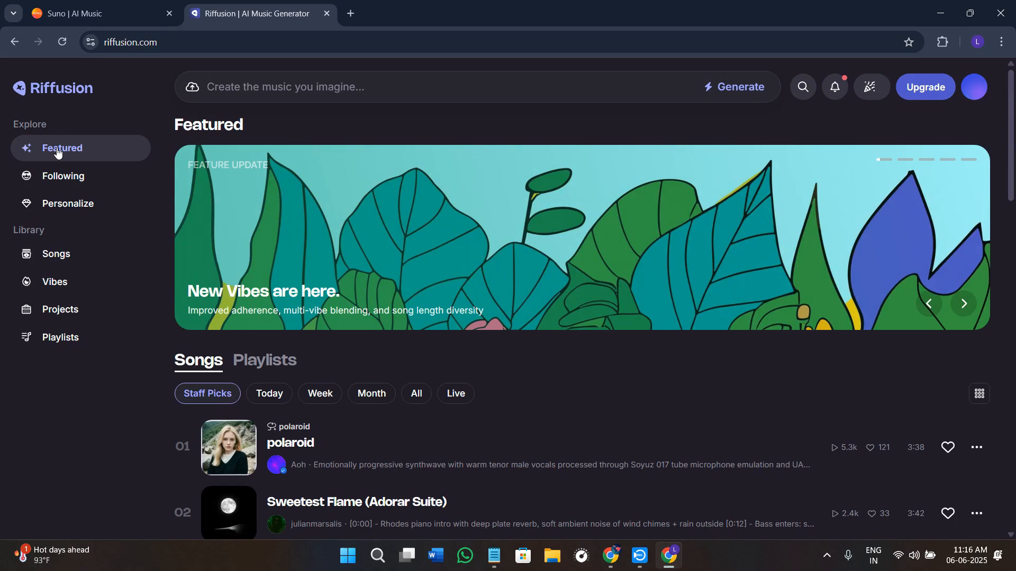
click(159, 14)
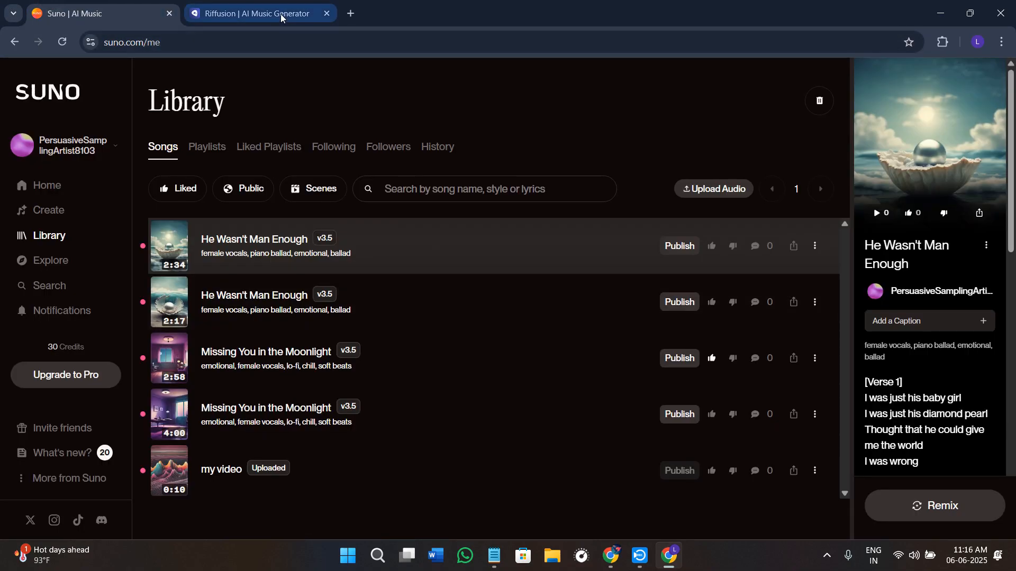
click(258, 14)
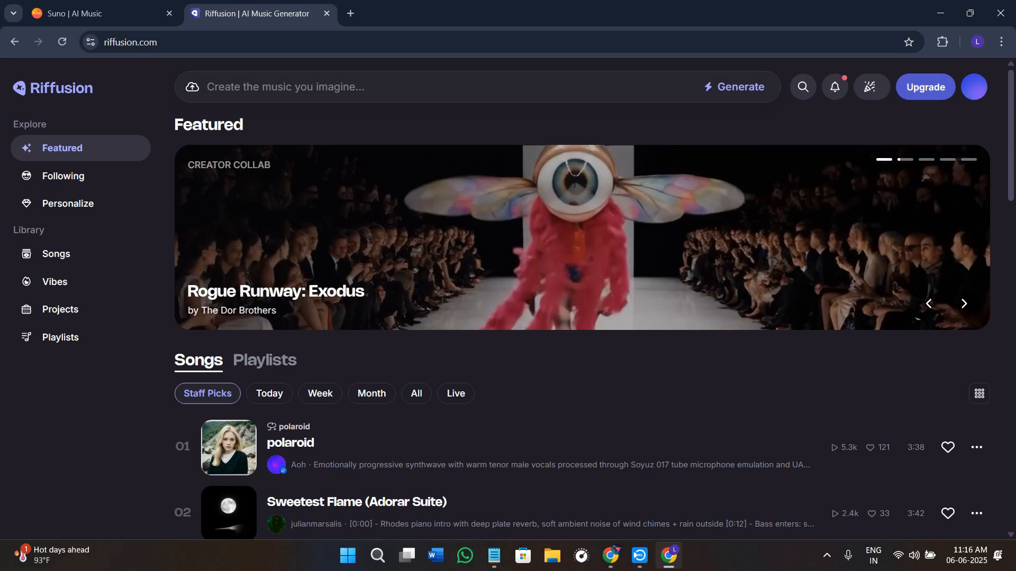
click(141, 12)
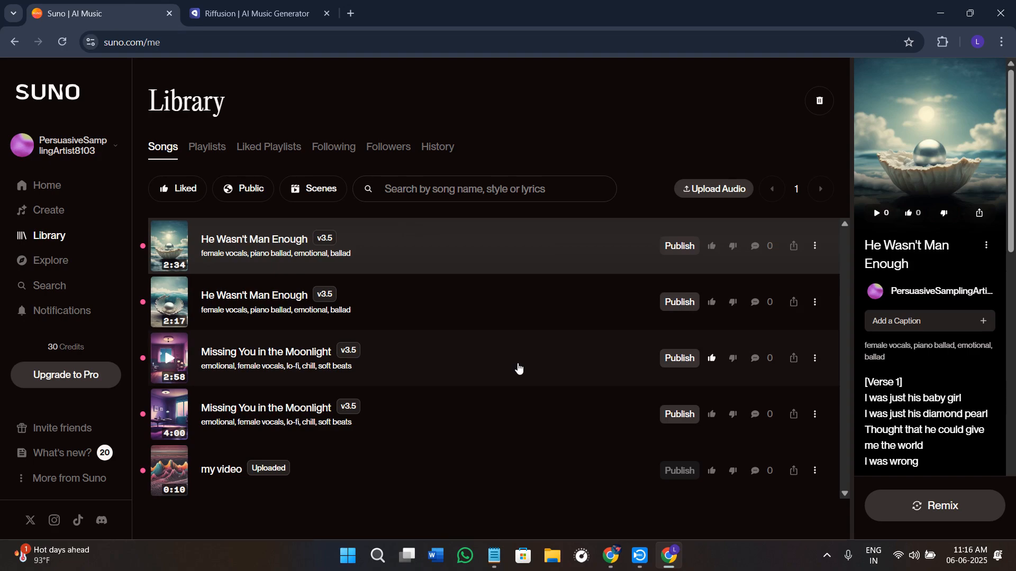
click(249, 14)
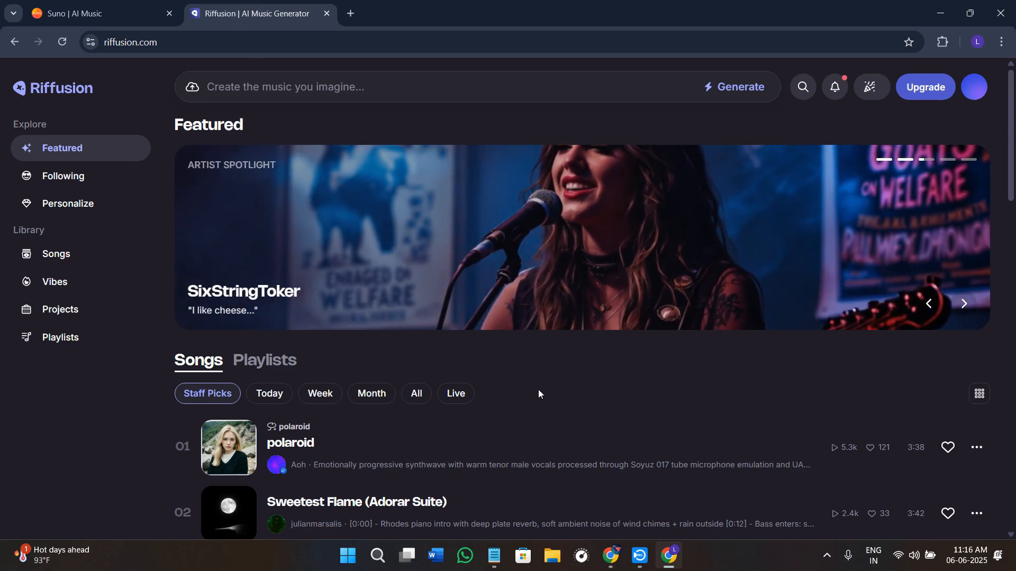
View Riffusion's Following page, and open Suno's Explore page to look over its music styles.
click(84, 183)
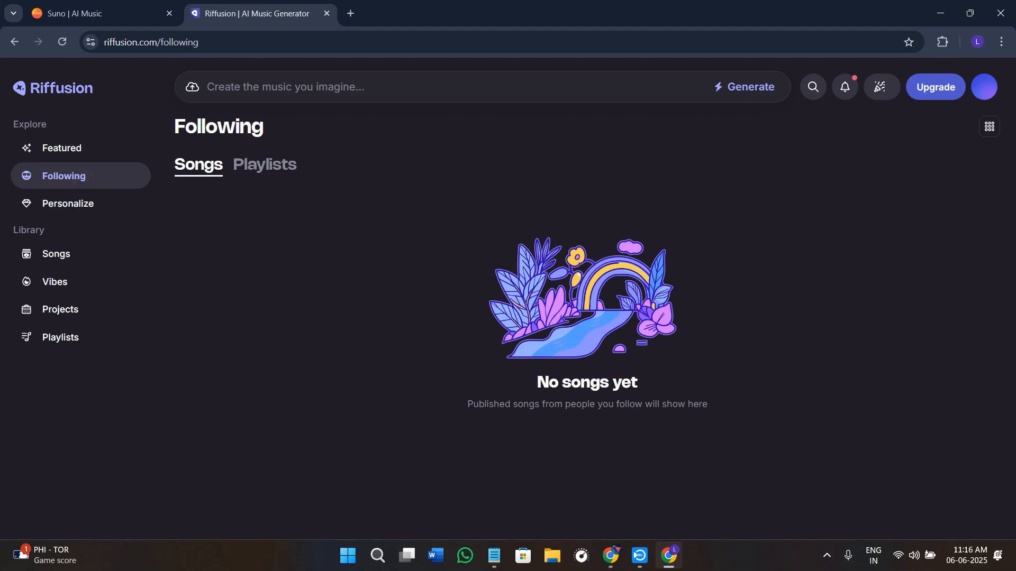
click(51, 4)
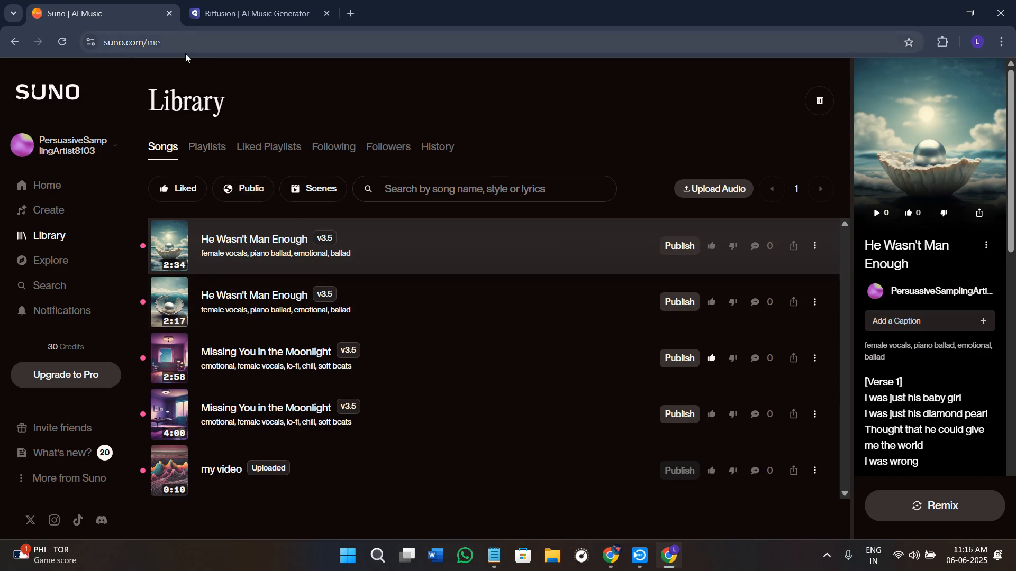
click(61, 262)
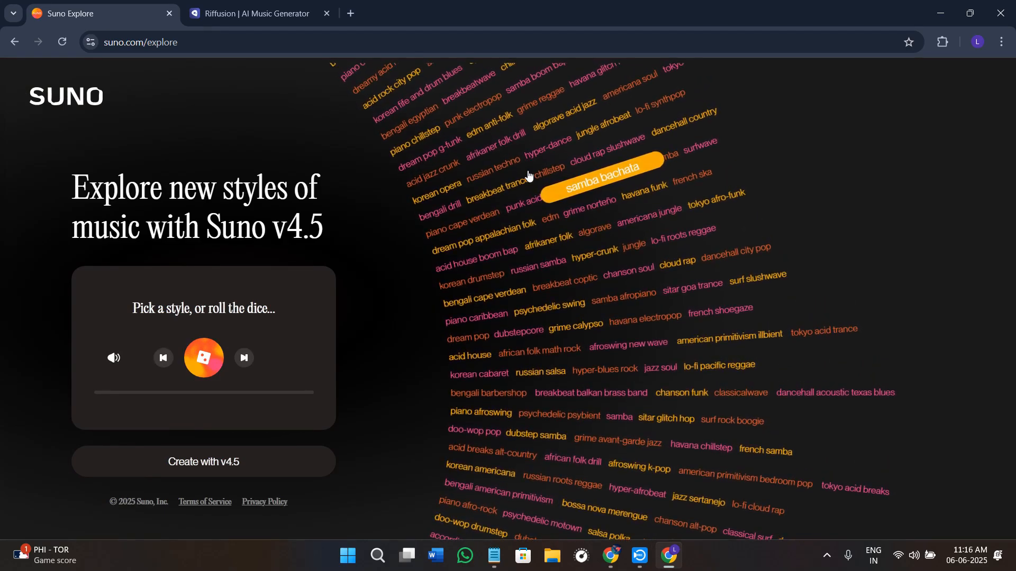
Switch to Riffusion, reopen its Featured page and look over the first Staff Picks songs.
click(211, 11)
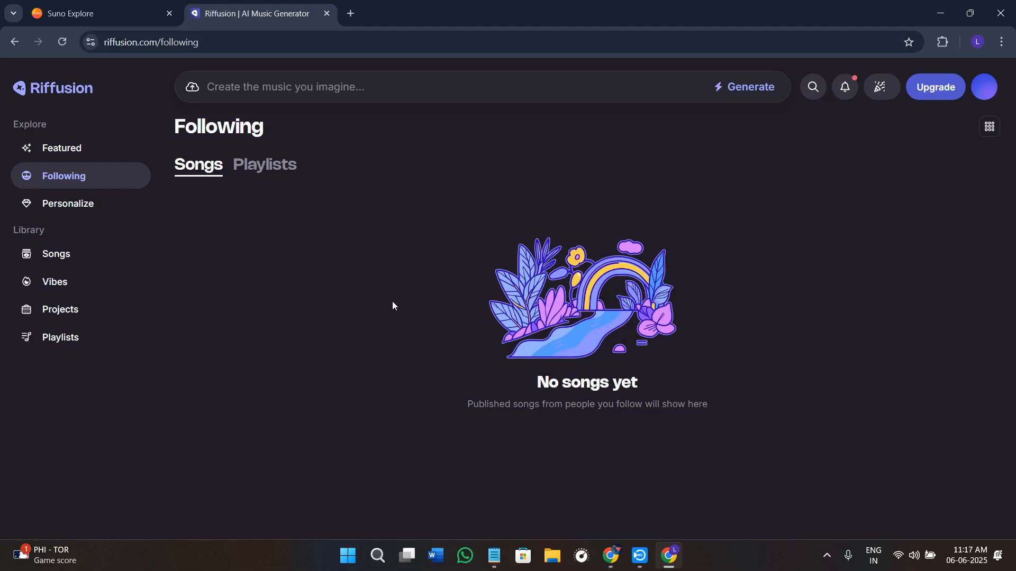
click(43, 148)
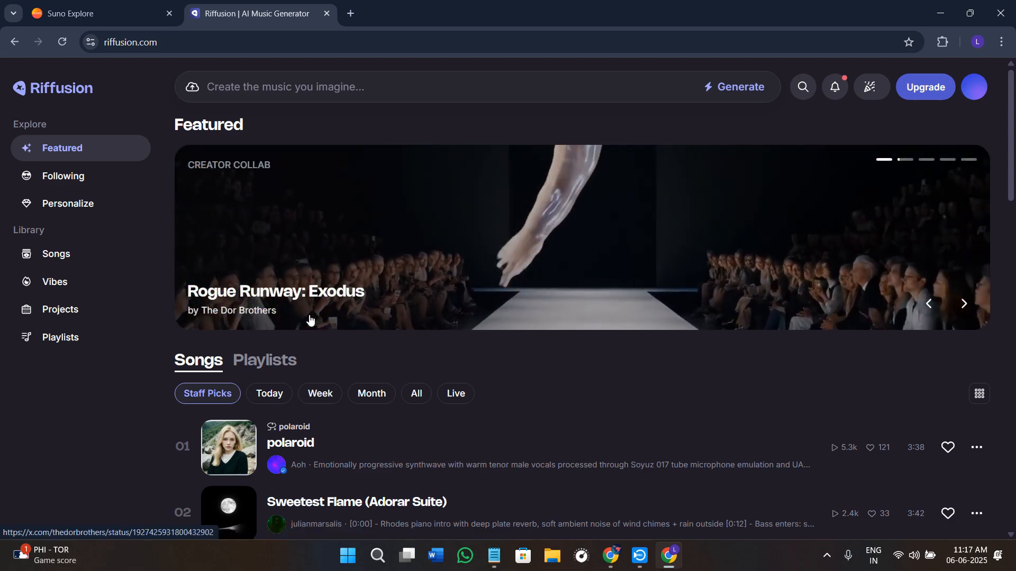
scroll(361, 338, down, 1)
scroll(361, 338, down, 3)
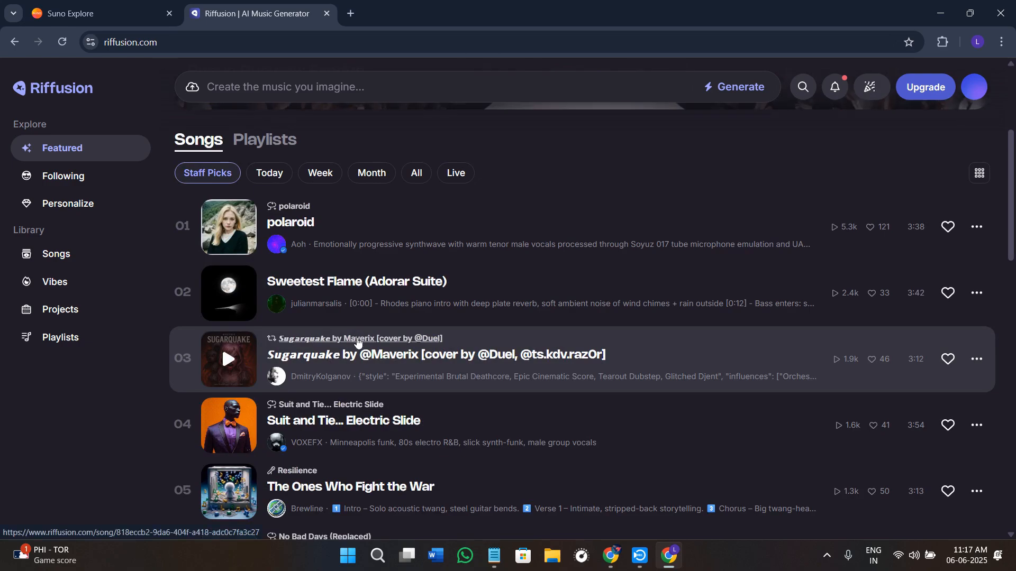
scroll(680, 248, up, 4)
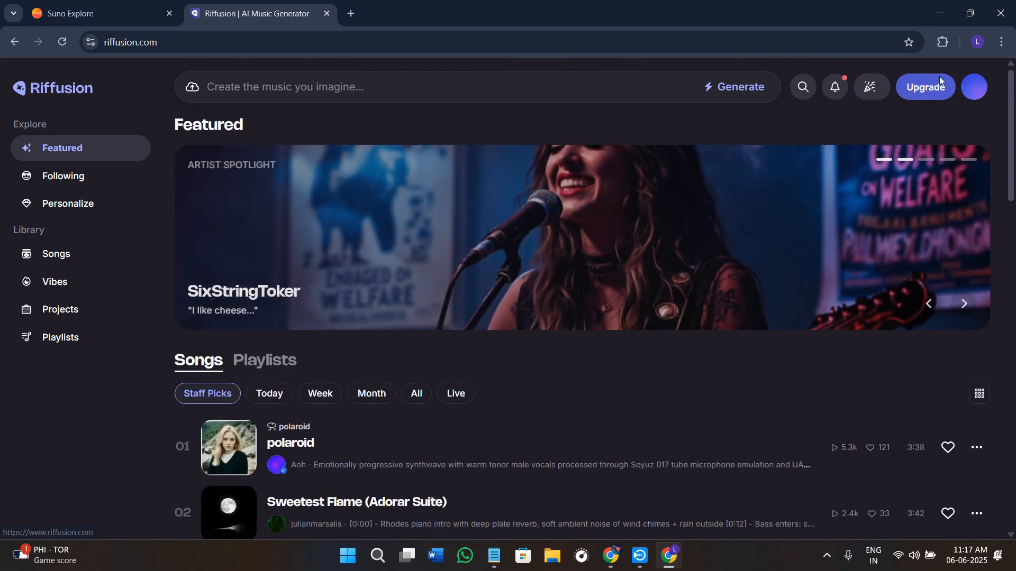
click(965, 94)
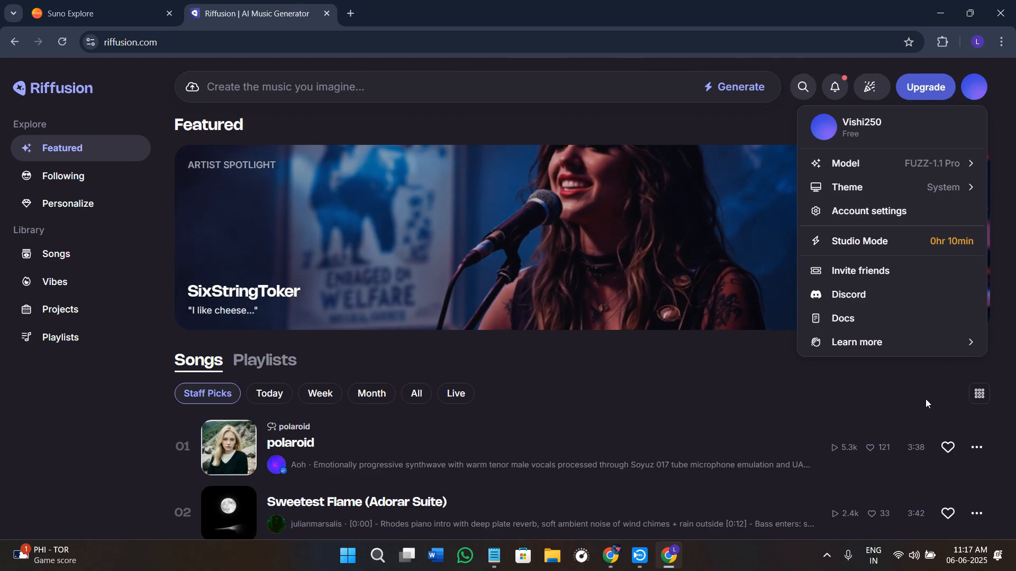
click(80, 13)
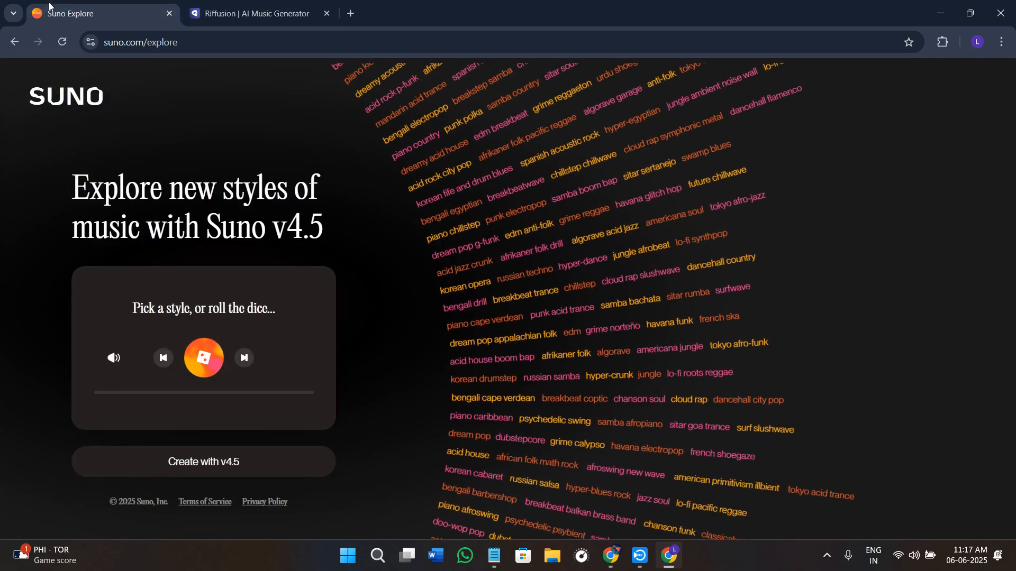
click(38, 98)
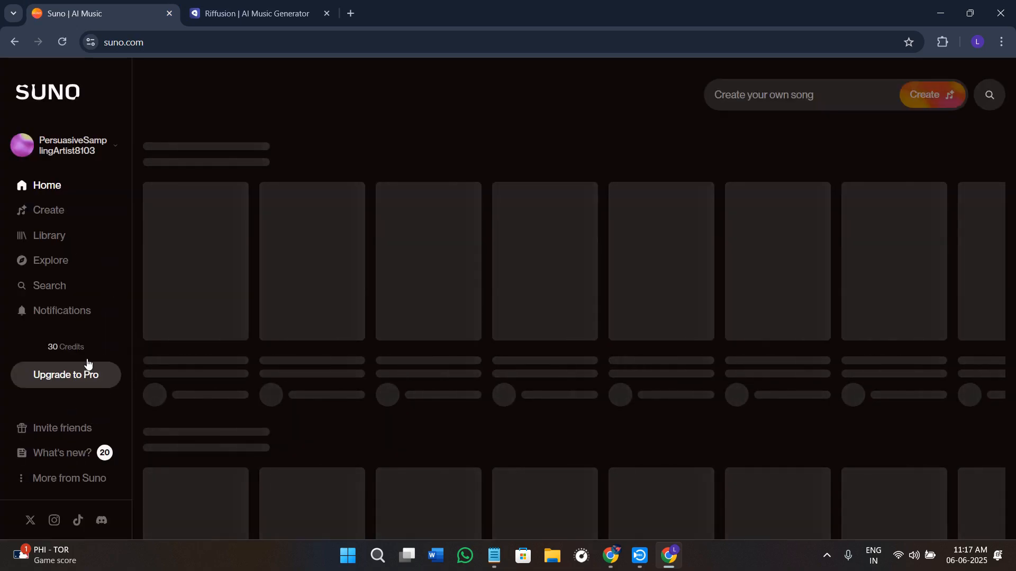
click(50, 377)
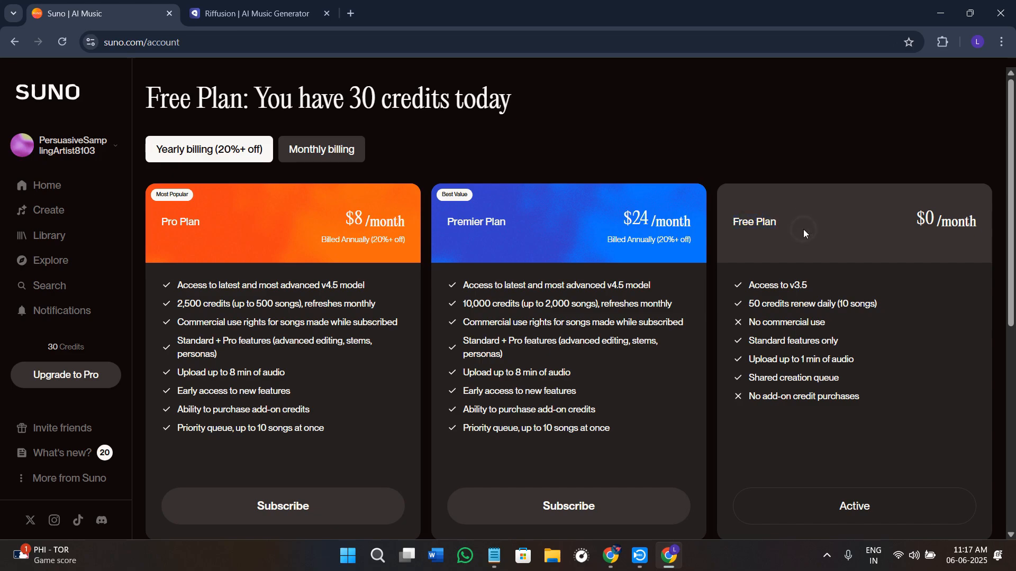
Switch to Riffusion, open its upgrade plans and examine the Starter plan's name and monthly price.
click(257, 13)
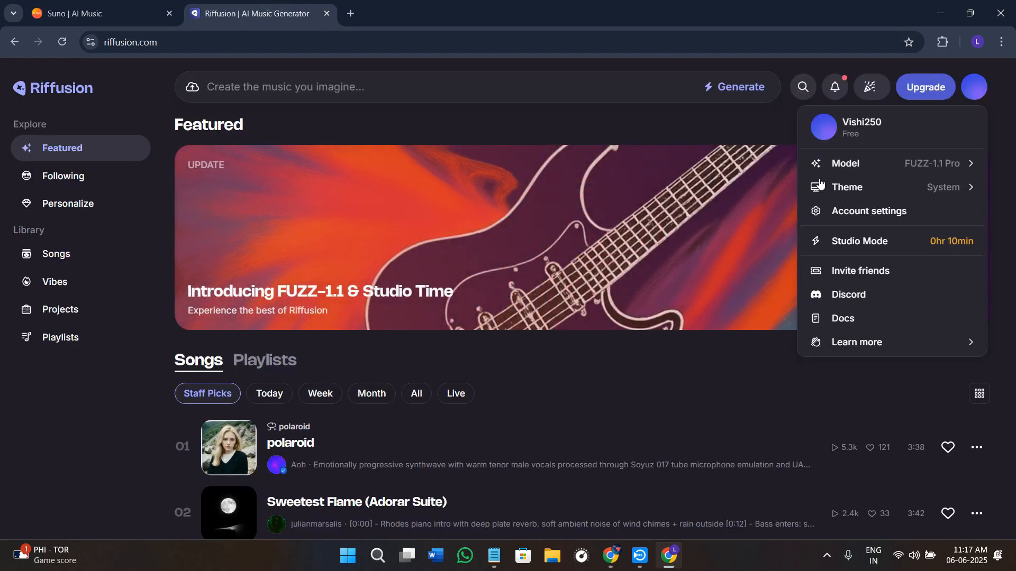
click(920, 89)
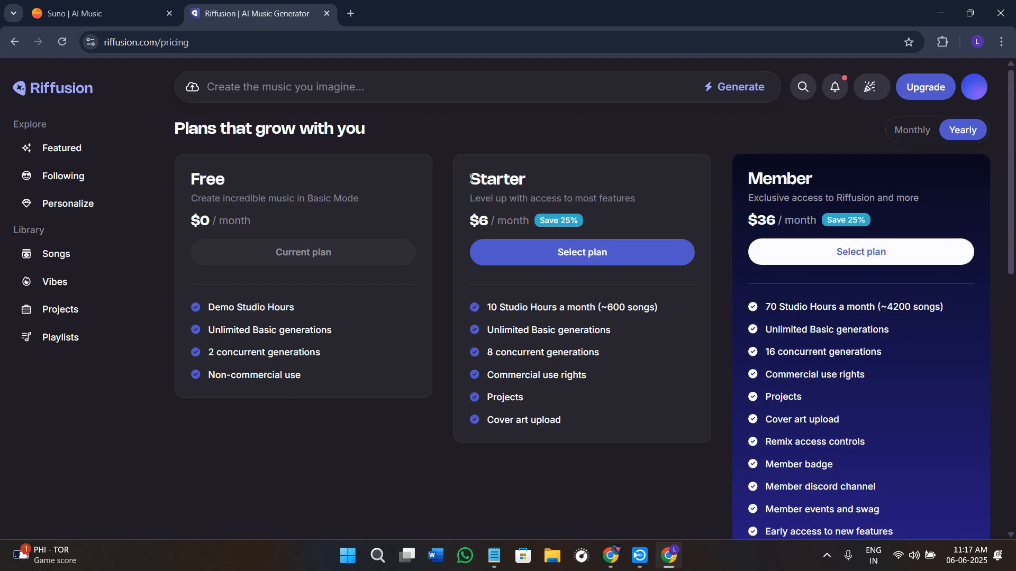
drag(471, 178, 585, 176)
drag(484, 236, 526, 236)
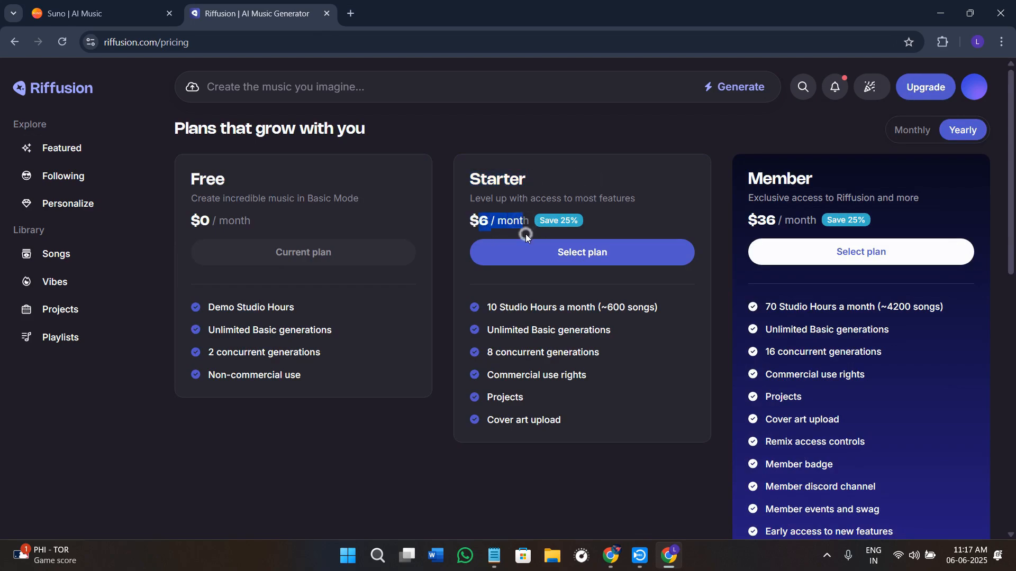
click(572, 225)
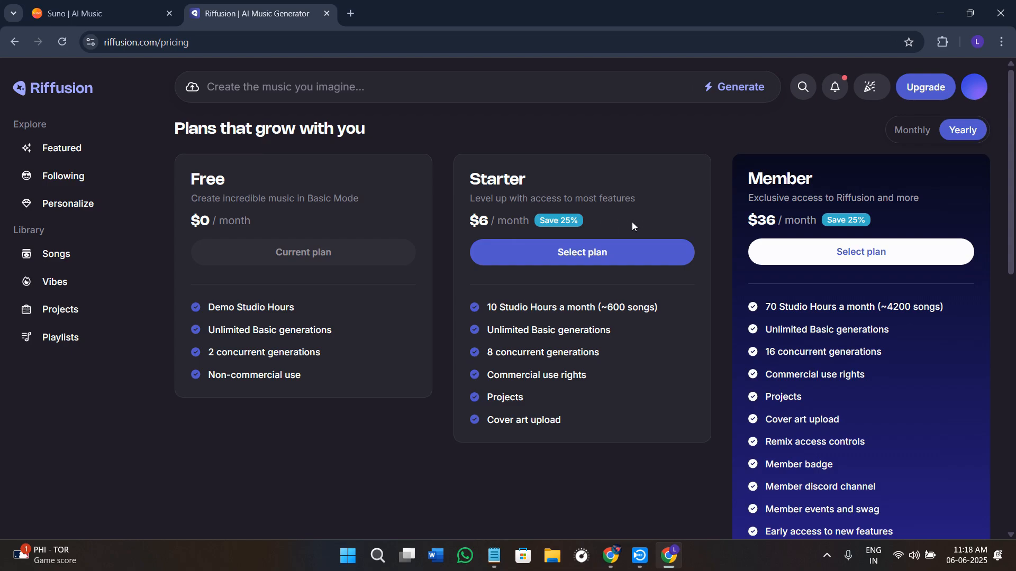
Examine Riffusion's Member plan, including its monthly price, feature list and yearly billing discount.
drag(746, 179, 825, 194)
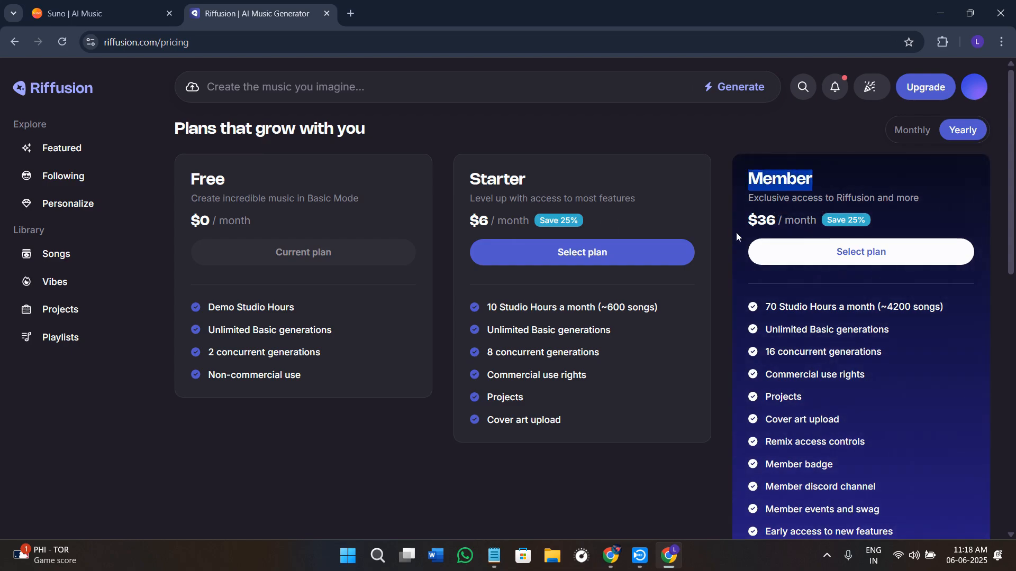
drag(741, 223, 818, 221)
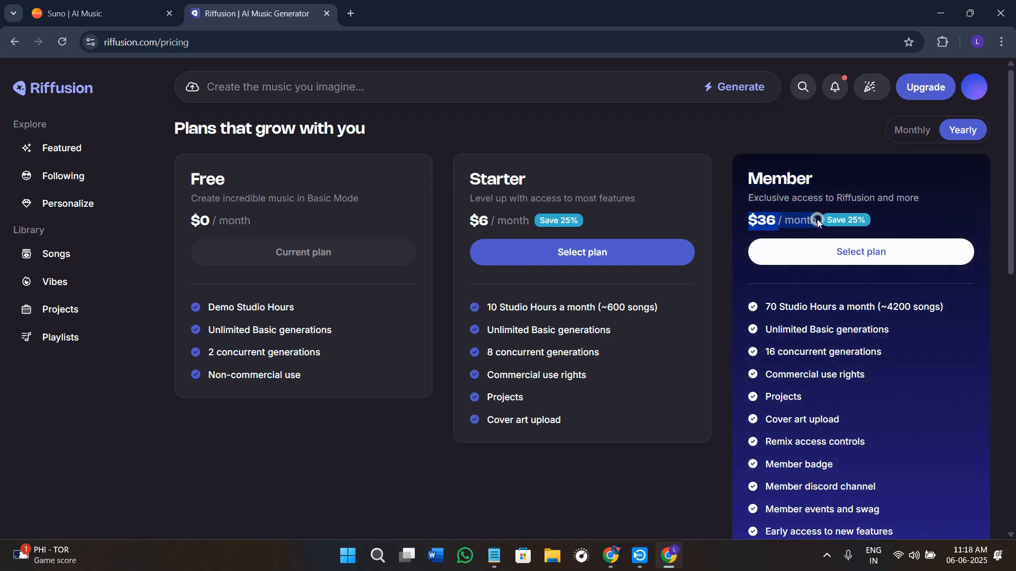
click(789, 227)
scroll(791, 235, down, 4)
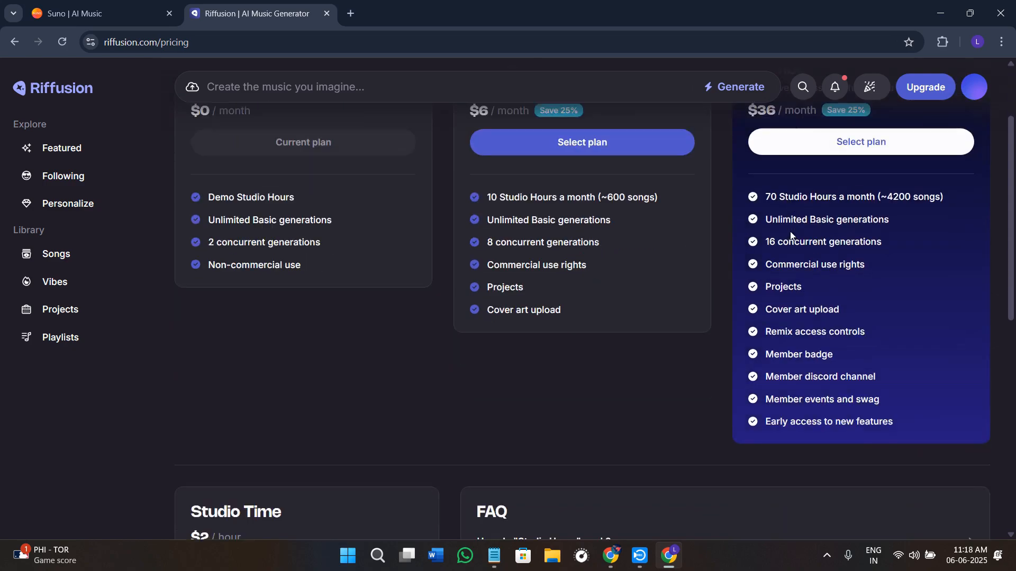
scroll(792, 331, up, 4)
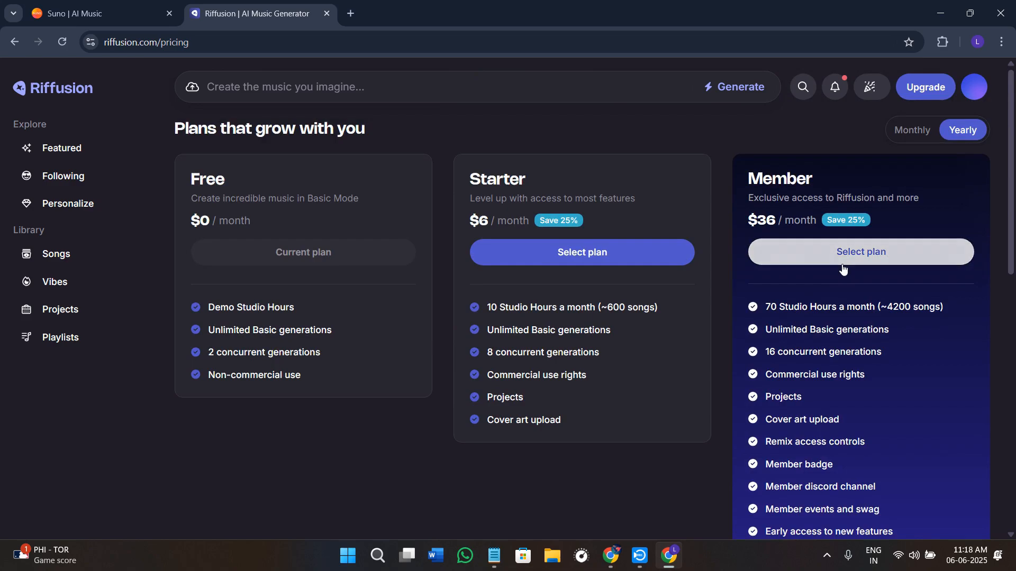
drag(837, 220, 871, 221)
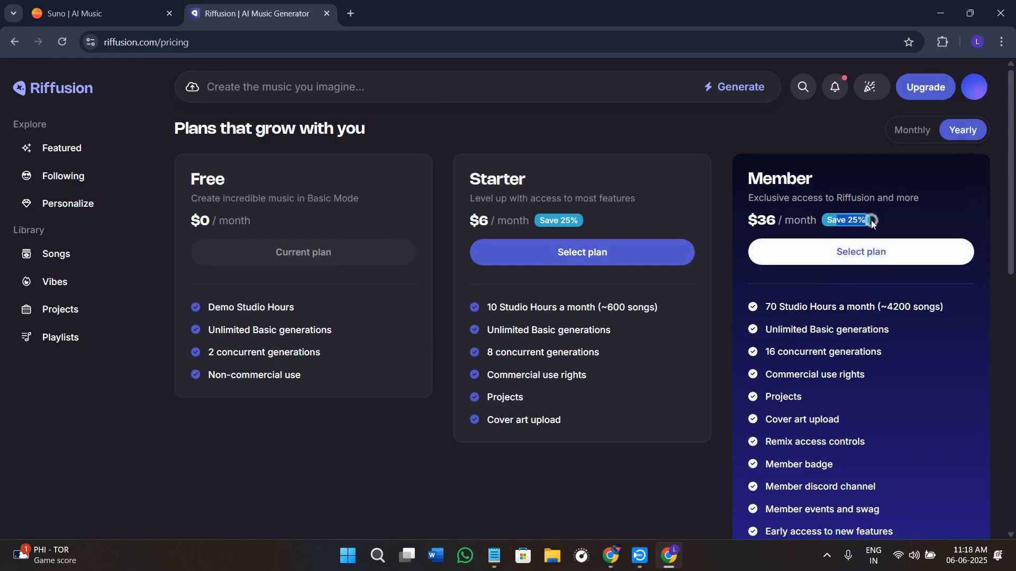
click(911, 217)
click(252, 184)
drag(470, 181, 547, 179)
click(79, 12)
click(249, 14)
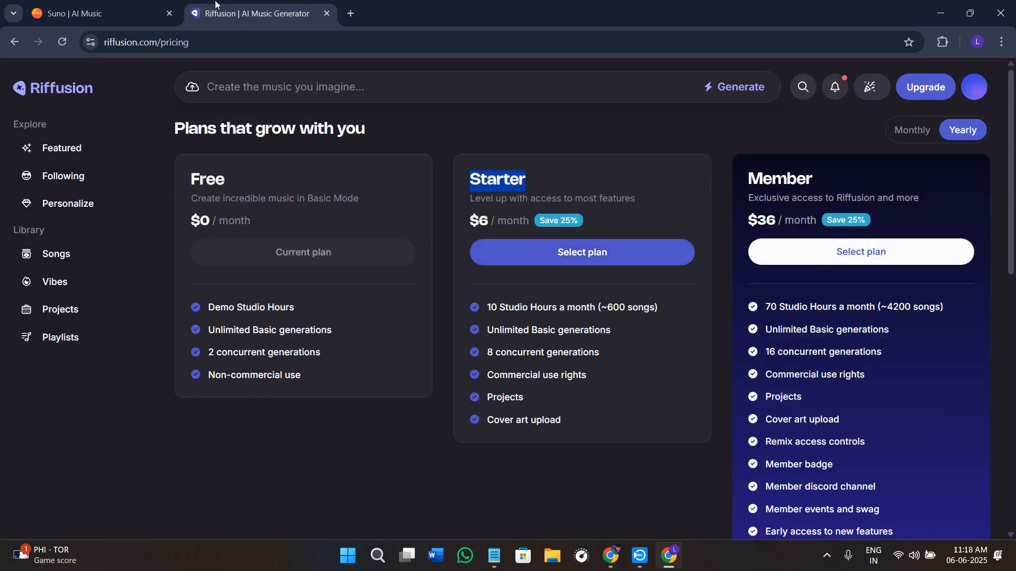
click(79, 11)
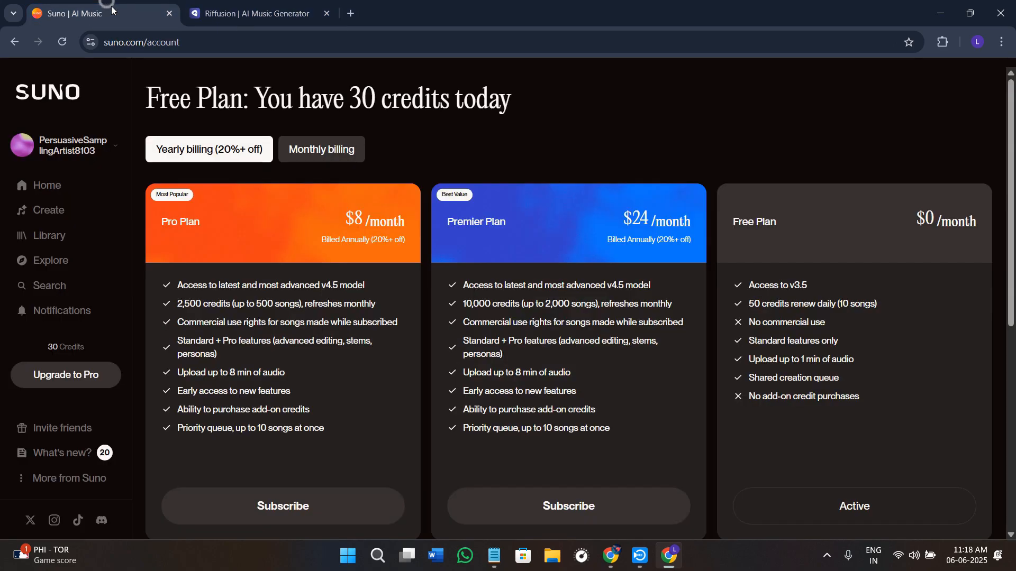
click(248, 14)
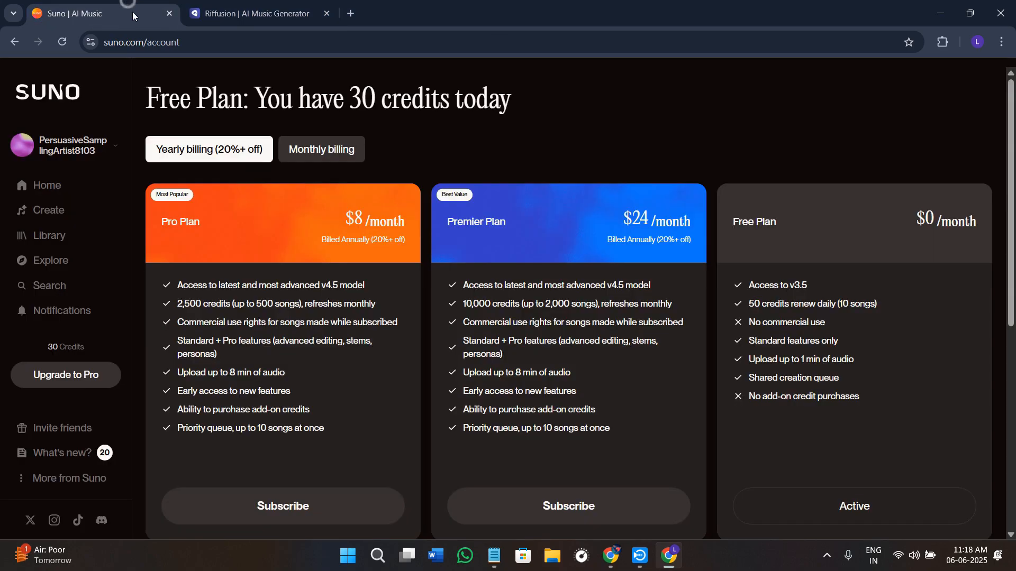
Return to Suno and look over the features of its Pro, Premier and Free plans.
click(100, 13)
scroll(381, 371, down, 2)
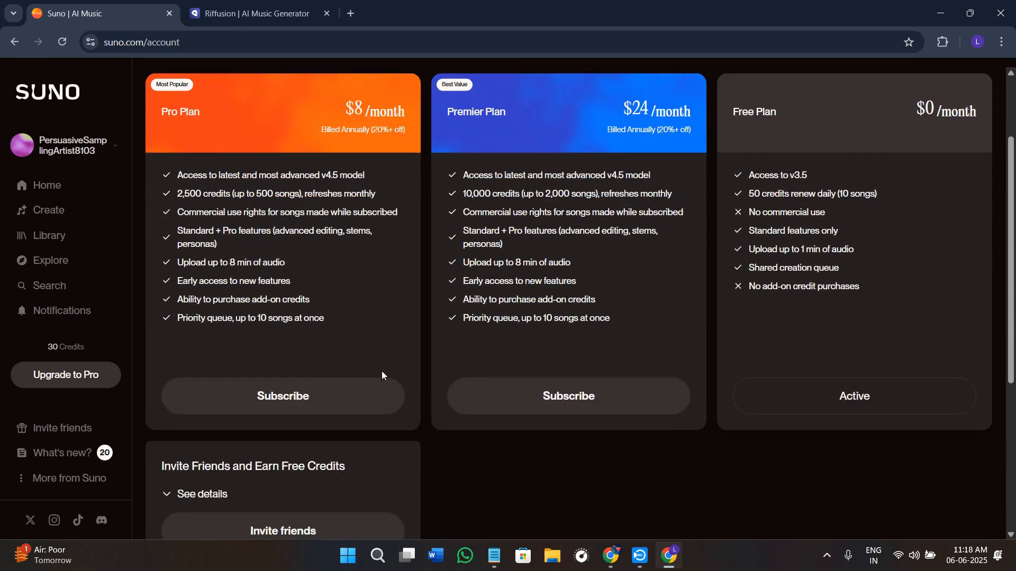
scroll(382, 371, up, 2)
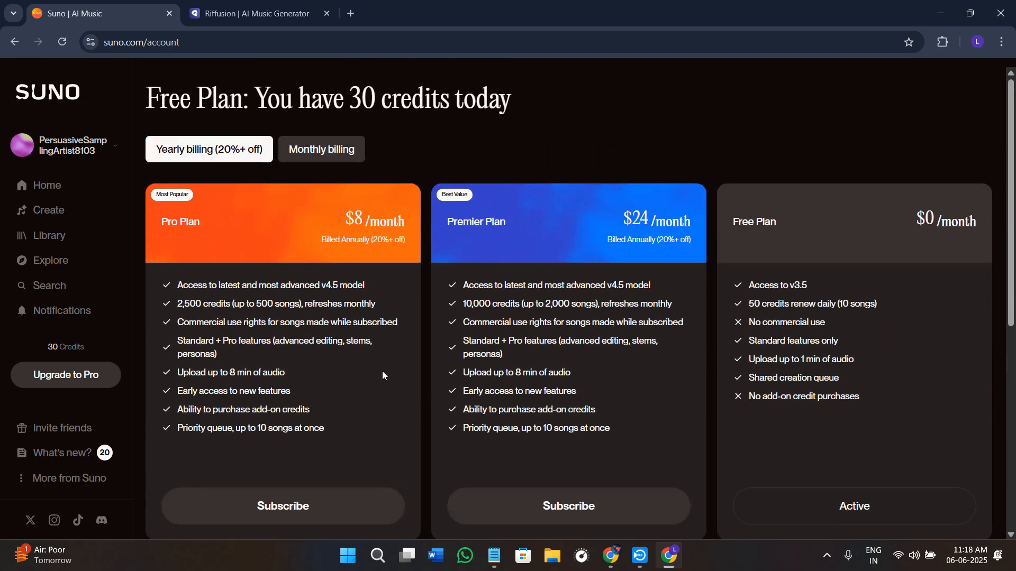
Open Suno's home page and look over the new features, For You, Suggested Creators and Trending sections.
click(66, 188)
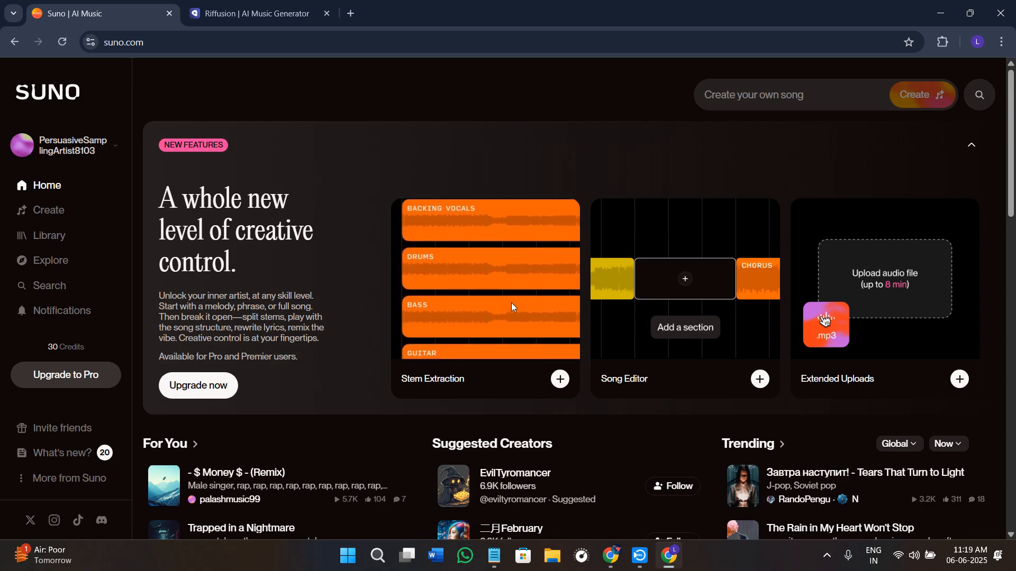
scroll(629, 430, down, 1)
scroll(629, 430, down, 4)
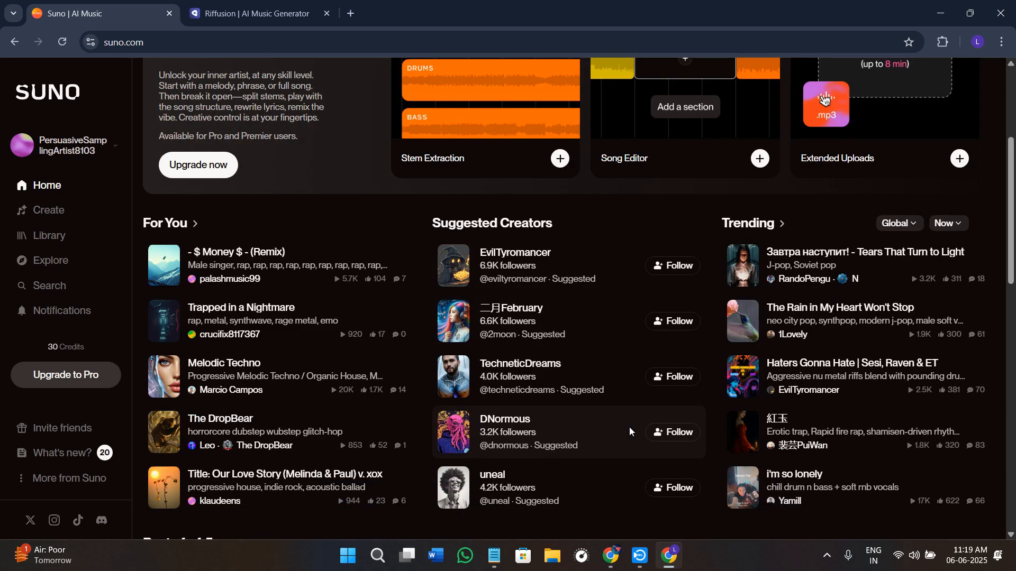